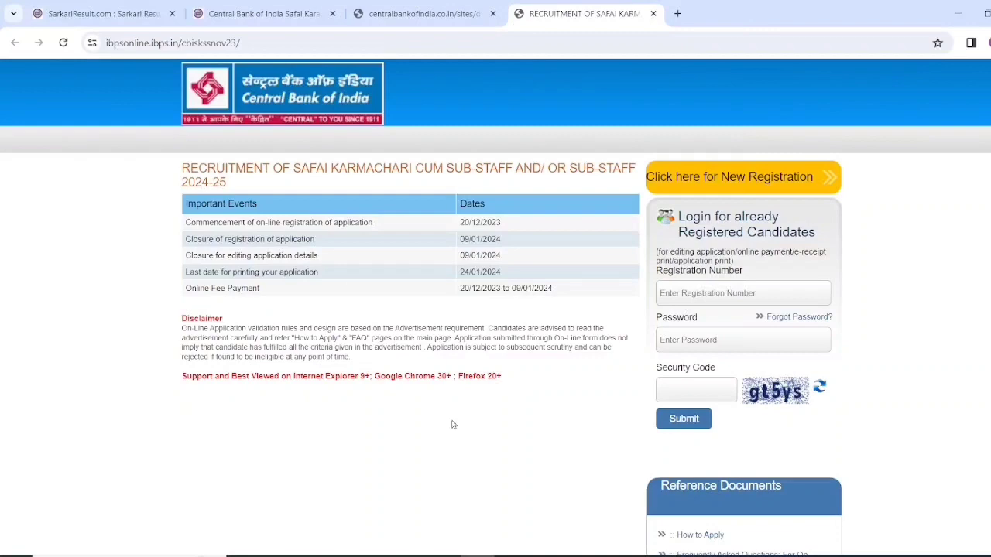
# Start a new registration for the Safai Karmachari cum Sub-Staff recruitment
pyautogui.scroll(-2, 506, 294)
pyautogui.scroll(2, 507, 348)
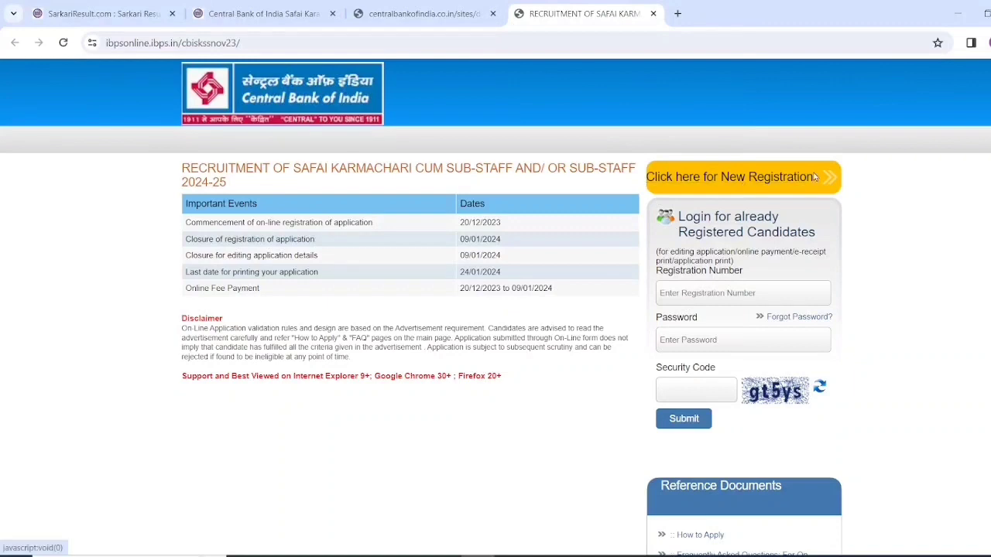
pyautogui.click(726, 182)
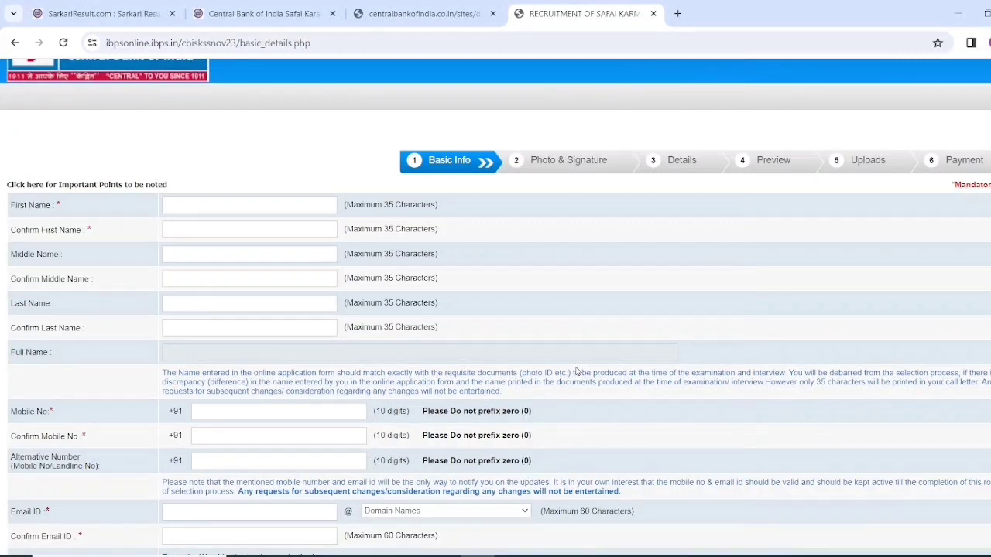
# Go through the name, mobile number and email fields of the basic info form and choose gmail.com as the email domain
pyautogui.click(206, 203)
pyautogui.click(204, 278)
pyautogui.click(187, 328)
pyautogui.scroll(-1, 244, 331)
pyautogui.scroll(-2, 245, 331)
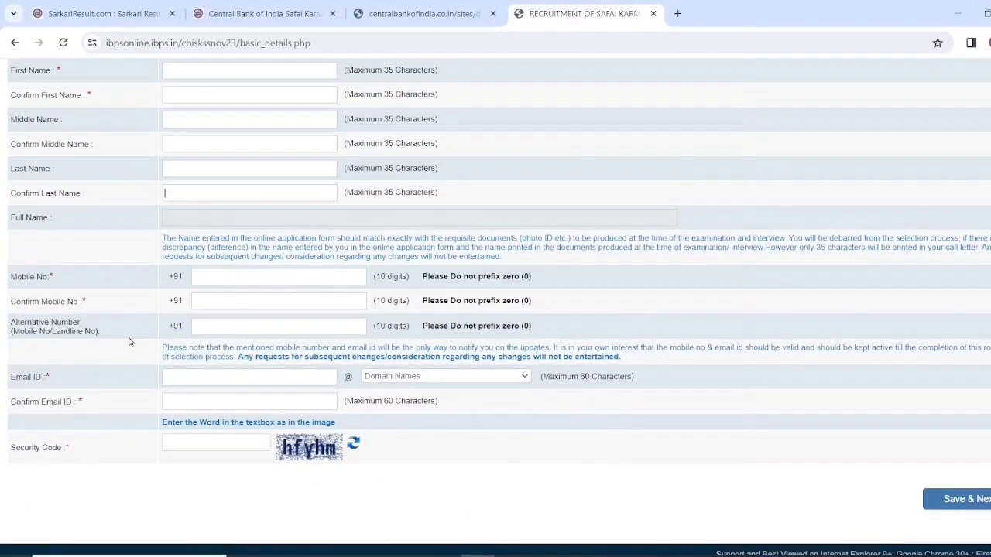
pyautogui.click(237, 304)
pyautogui.click(273, 328)
pyautogui.click(205, 376)
pyautogui.click(400, 380)
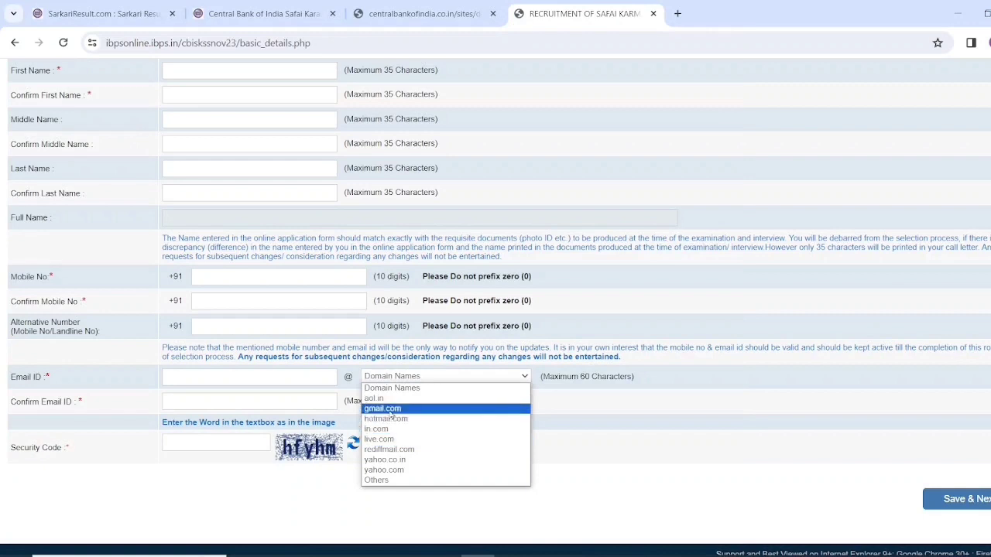
pyautogui.click(403, 409)
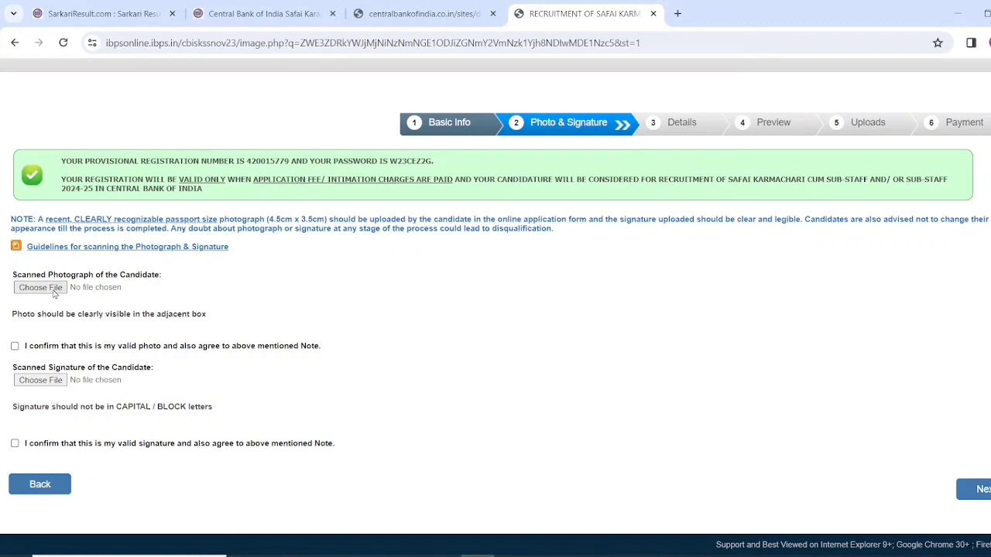
# View the guidelines for scanning the photograph and signature and return to the application form
pyautogui.click(15, 346)
pyautogui.click(57, 384)
pyautogui.click(15, 444)
pyautogui.click(145, 247)
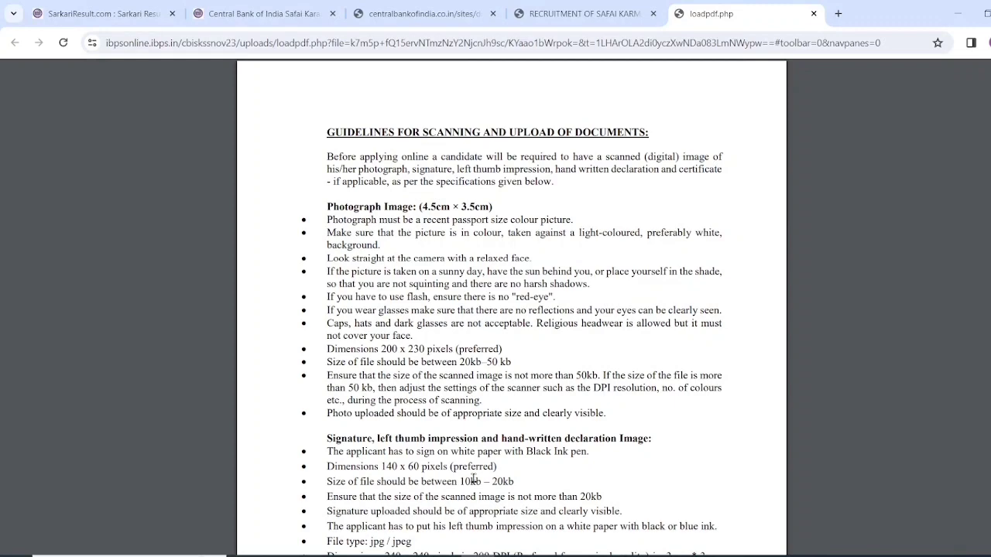
pyautogui.click(573, 9)
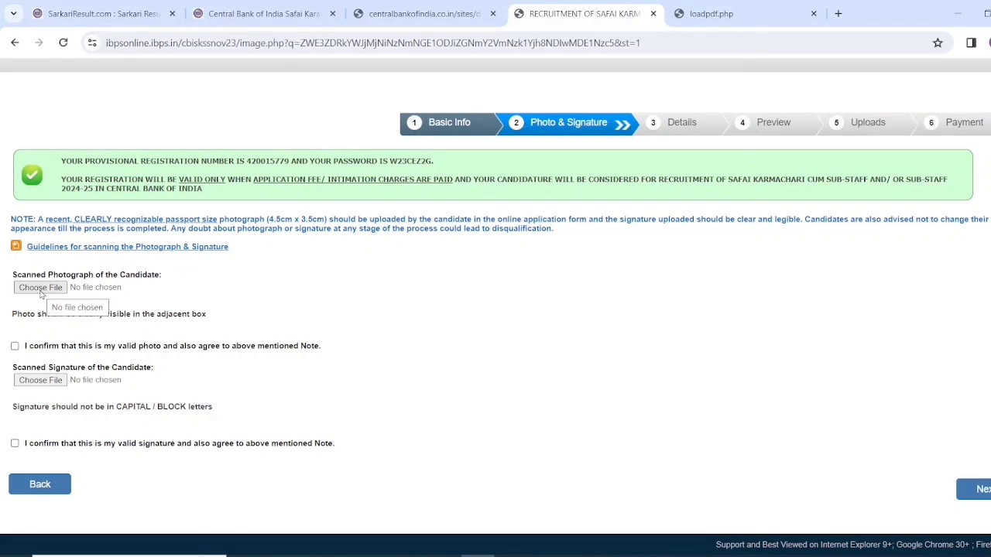
# Confirm that the photo and the signature are valid and proceed to the Details stage
pyautogui.click(15, 345)
pyautogui.click(15, 443)
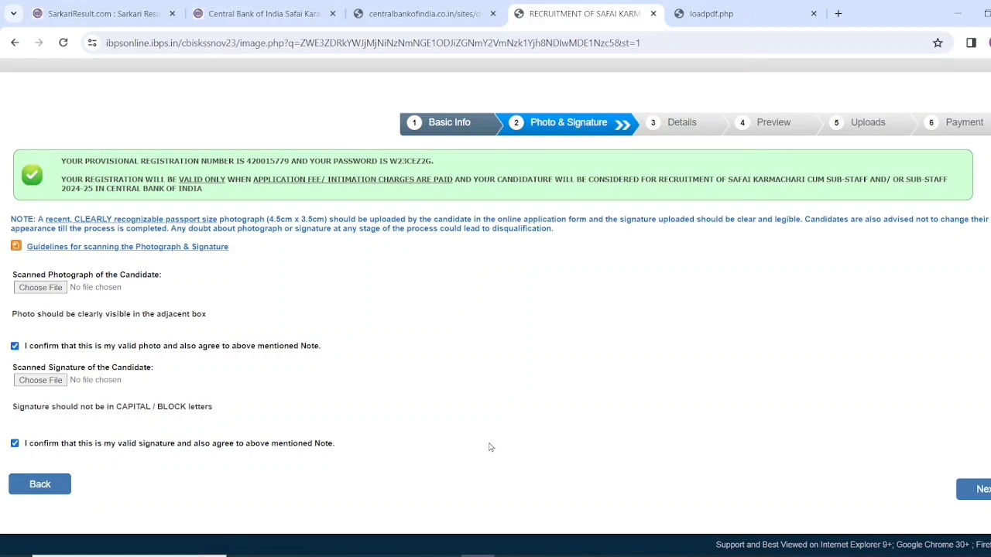
pyautogui.click(981, 489)
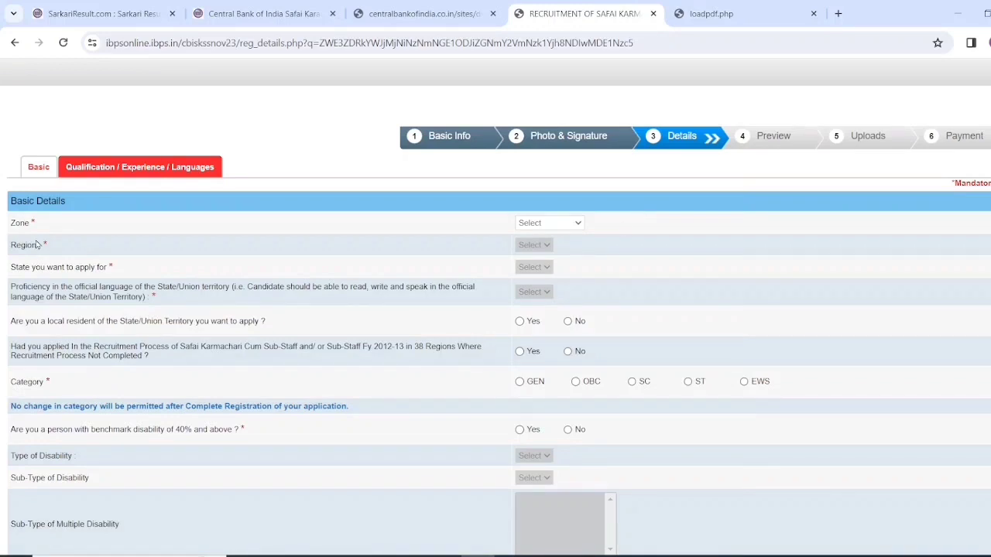
# Set the zone to Patna, the region to Siwan and the state applied for to Bihar
pyautogui.click(550, 224)
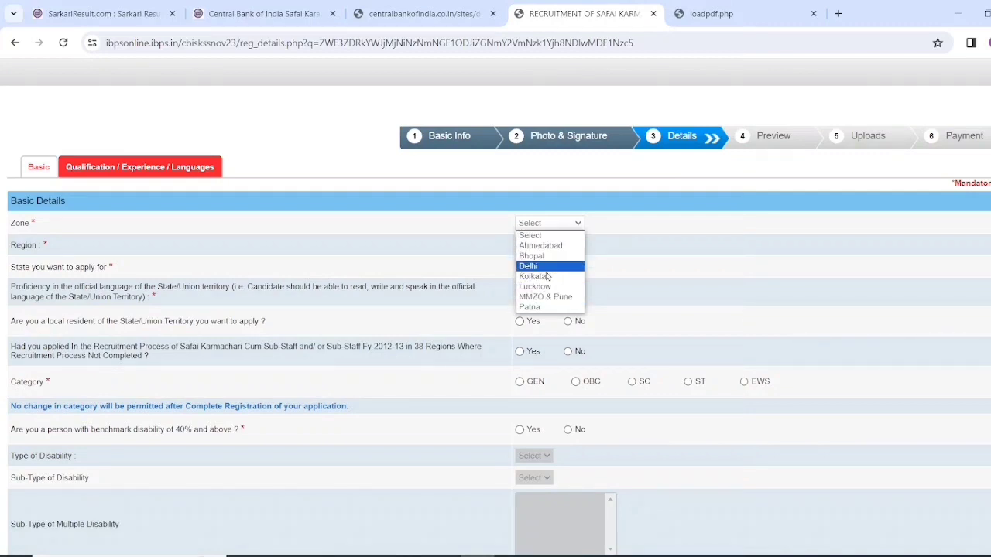
pyautogui.click(551, 311)
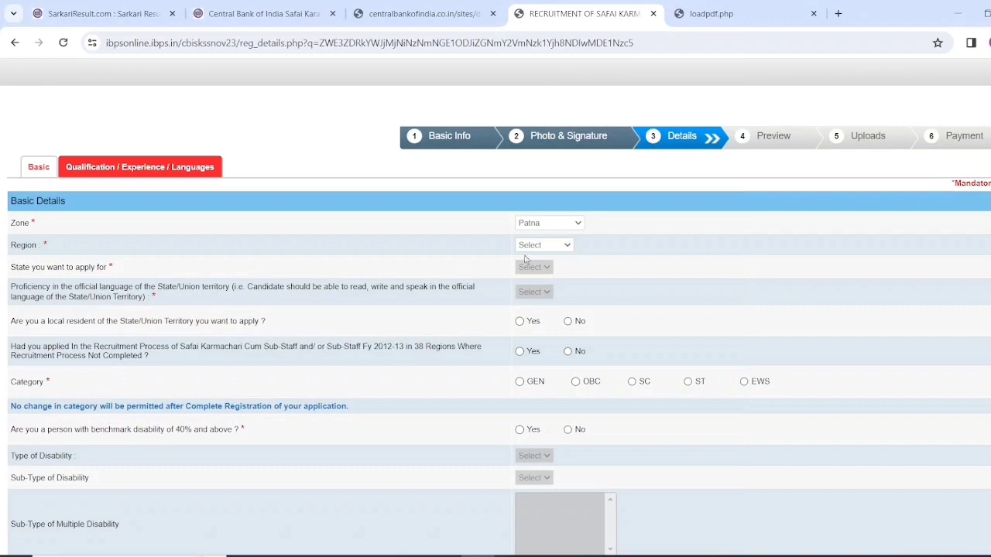
pyautogui.click(541, 246)
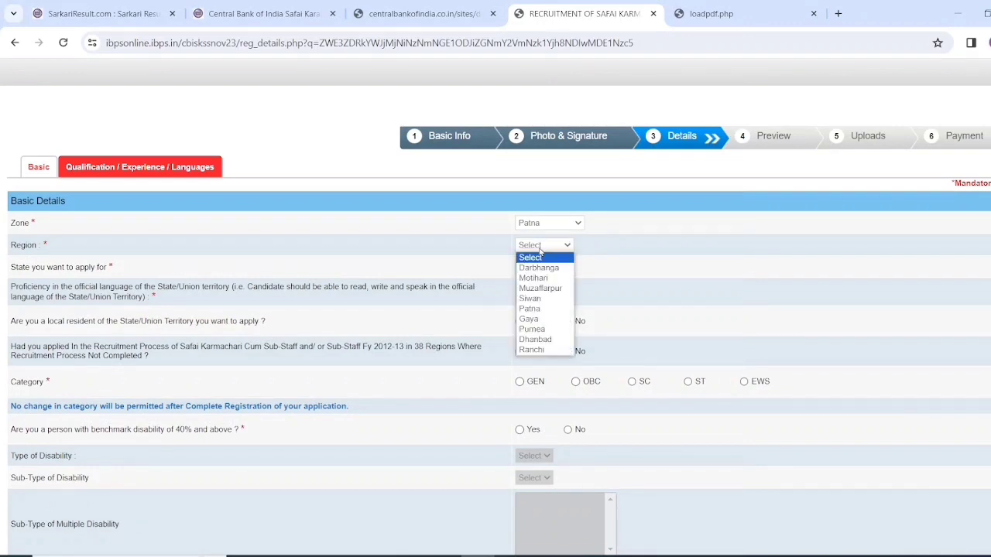
pyautogui.click(545, 299)
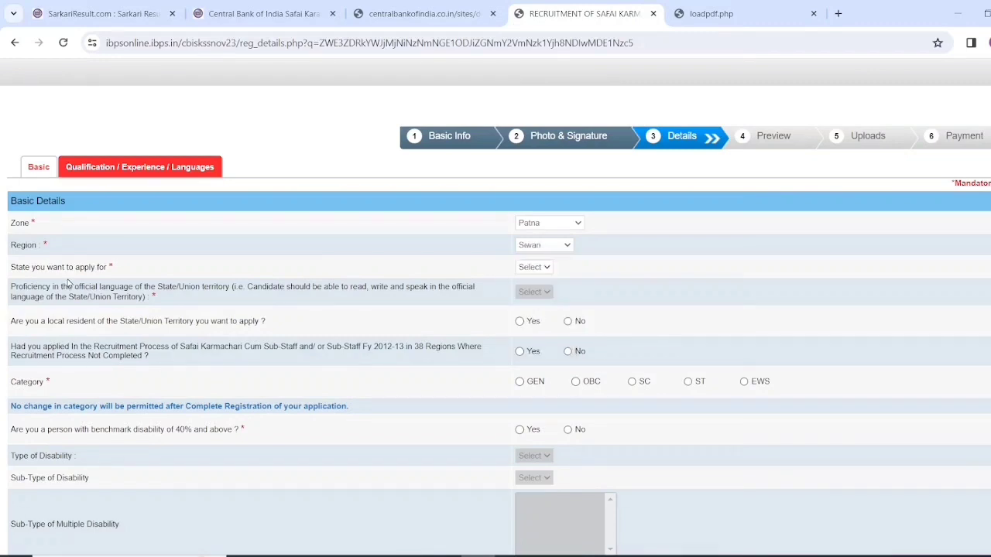
pyautogui.click(534, 267)
pyautogui.click(535, 292)
# Set the official language proficiency to Hindi, local resident to Yes and the earlier 2012-13 recruitment application to No
pyautogui.scroll(-1, 649, 294)
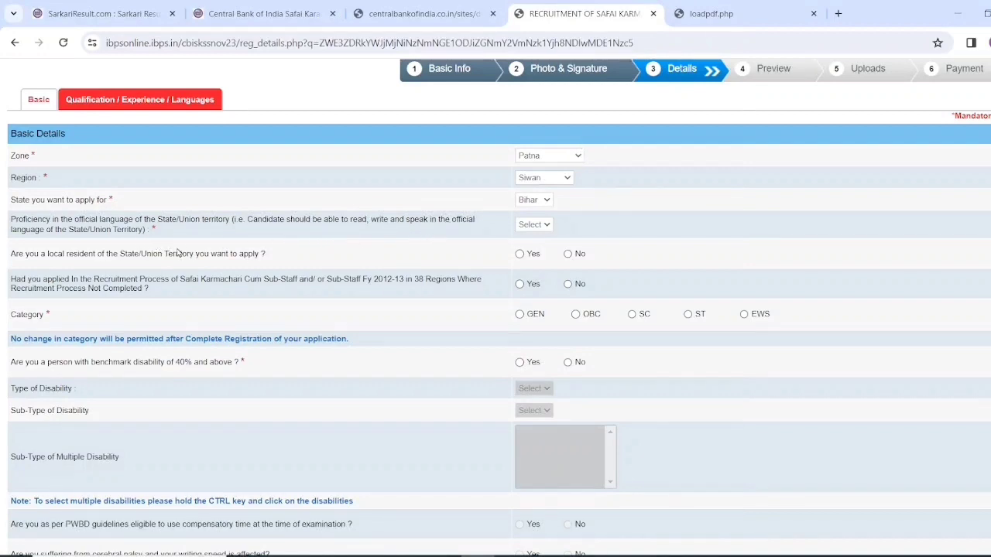
pyautogui.click(540, 225)
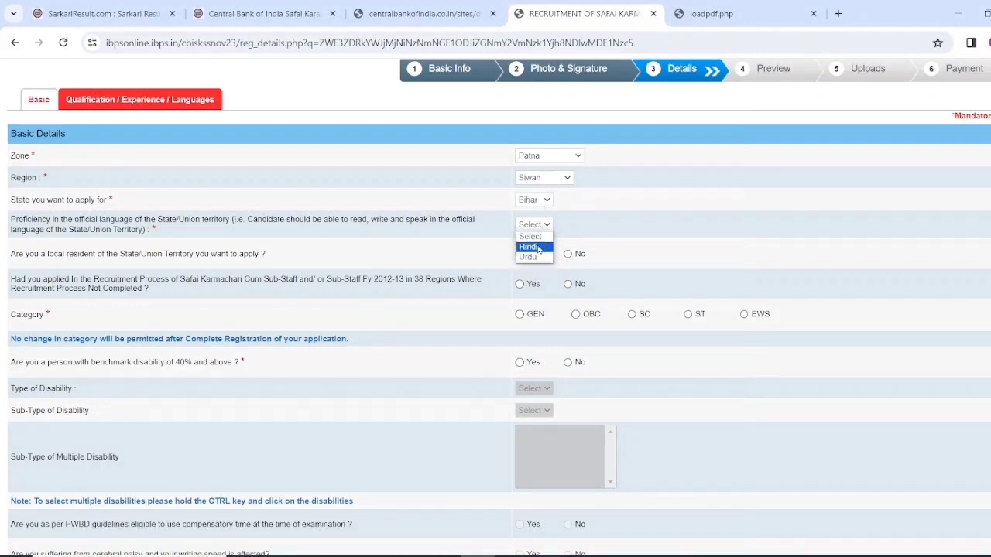
pyautogui.click(533, 246)
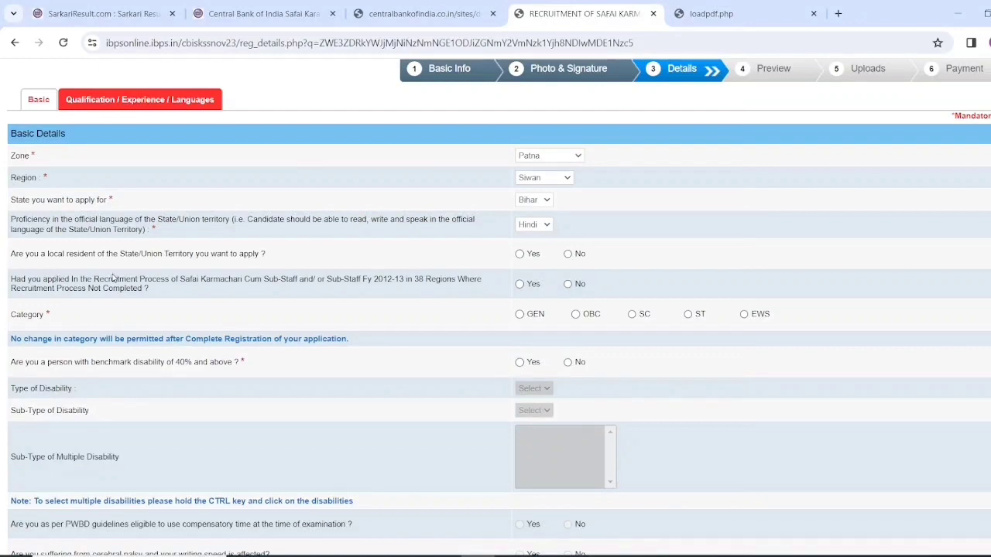
pyautogui.click(520, 255)
pyautogui.scroll(-1, 364, 343)
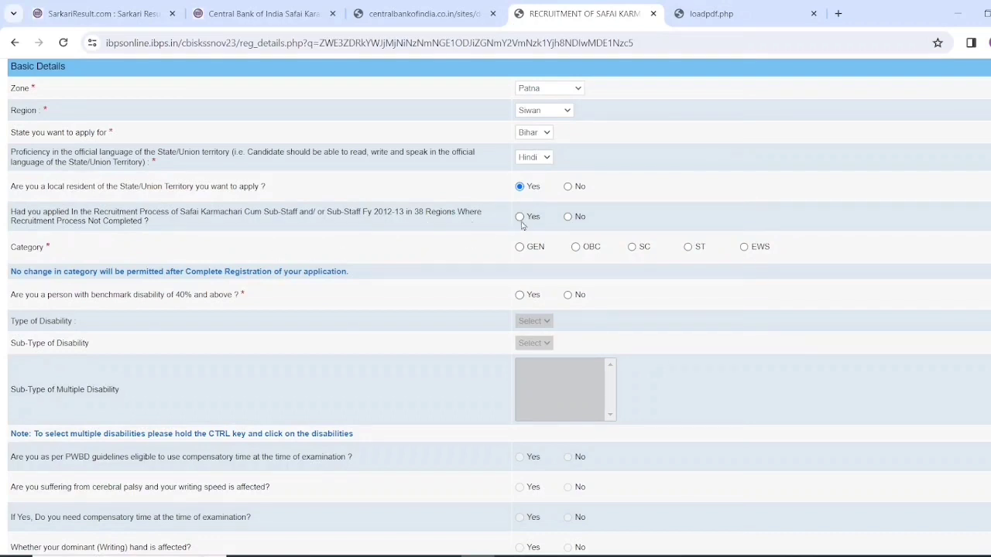
pyautogui.click(570, 218)
# Try the GEN and OBC categories and settle on SC, accepting the category notice for each choice
pyautogui.click(520, 247)
pyautogui.click(633, 208)
pyautogui.click(576, 247)
pyautogui.click(633, 208)
pyautogui.click(632, 247)
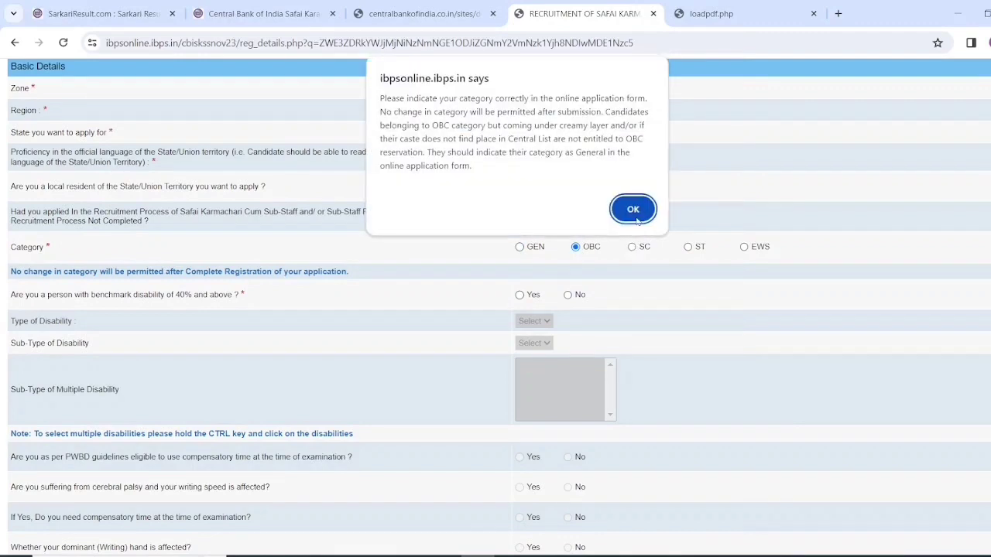
pyautogui.click(636, 207)
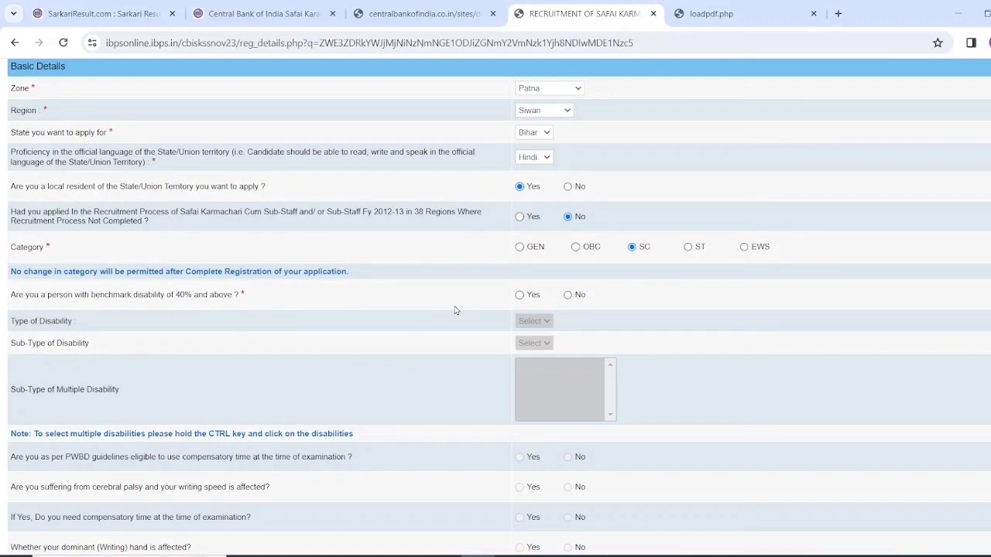
# Answer No to the 40% benchmark disability question and to the specified disability with difficulty in writing
pyautogui.click(519, 294)
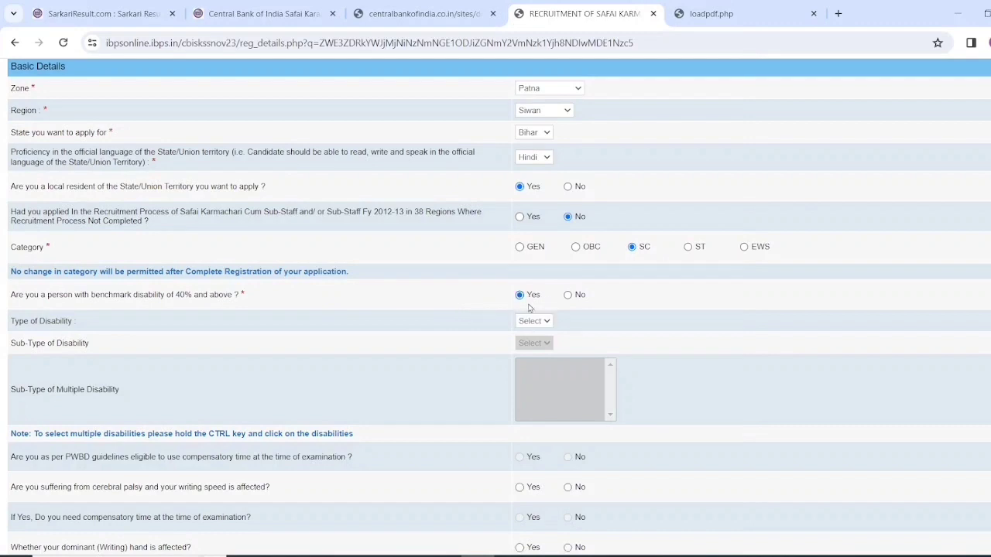
pyautogui.click(568, 297)
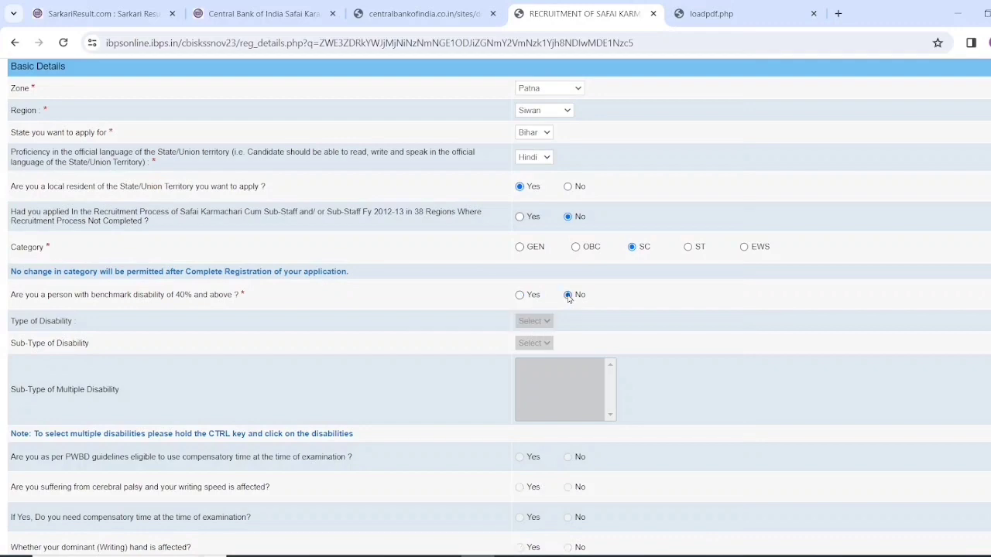
pyautogui.scroll(-2, 640, 336)
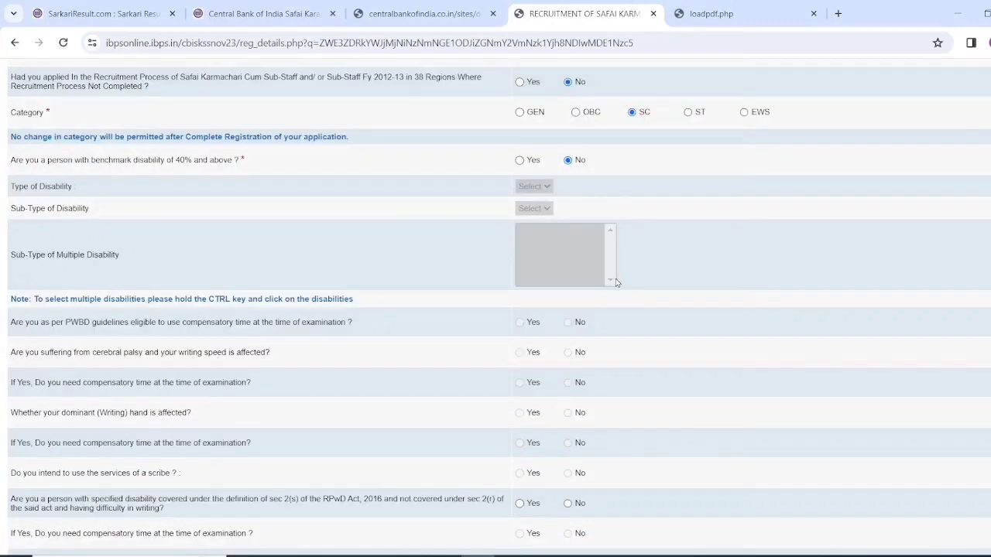
pyautogui.scroll(-2, 616, 283)
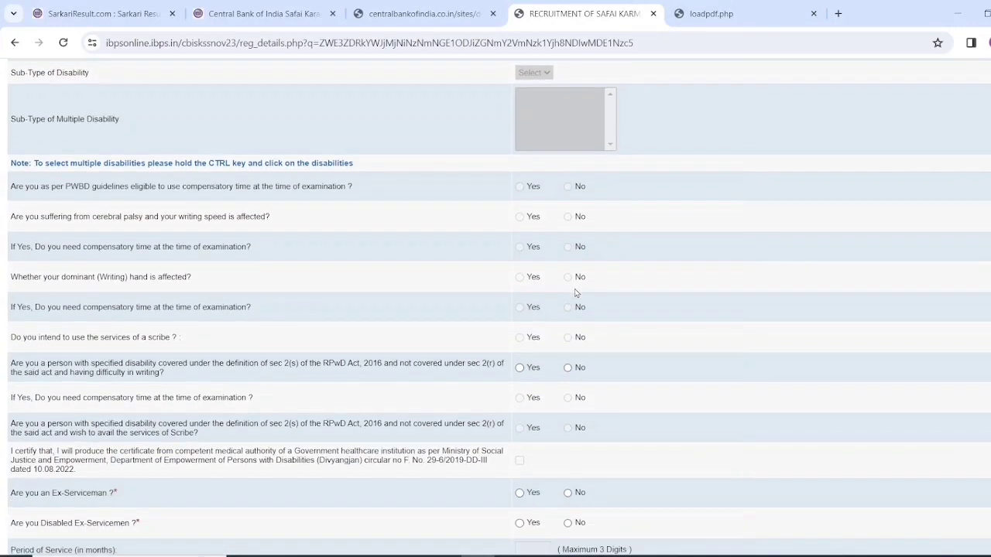
pyautogui.scroll(-1, 577, 294)
pyautogui.scroll(-1, 580, 298)
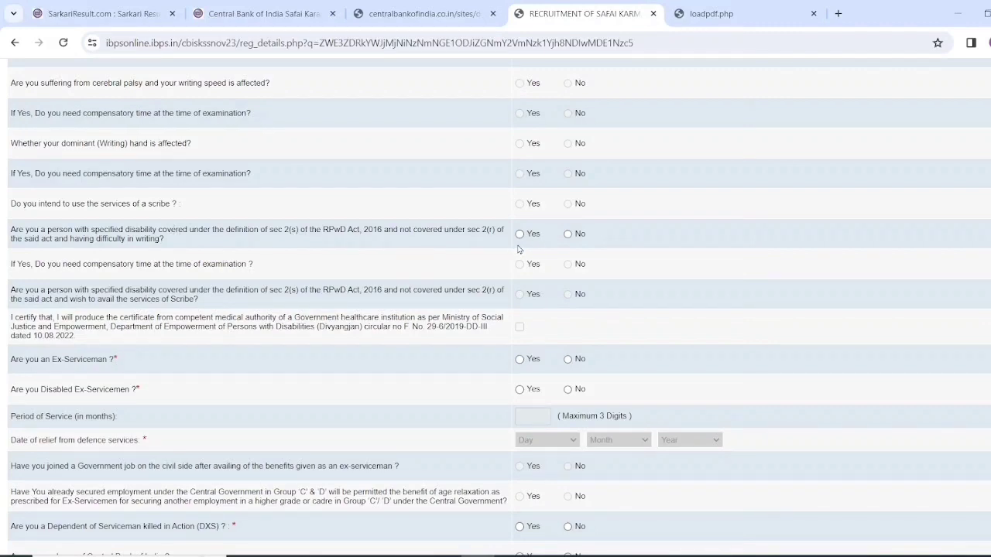
pyautogui.click(568, 234)
# Answer No to both the Ex-Serviceman and the Disabled Ex-Servicemen questions
pyautogui.scroll(-2, 586, 224)
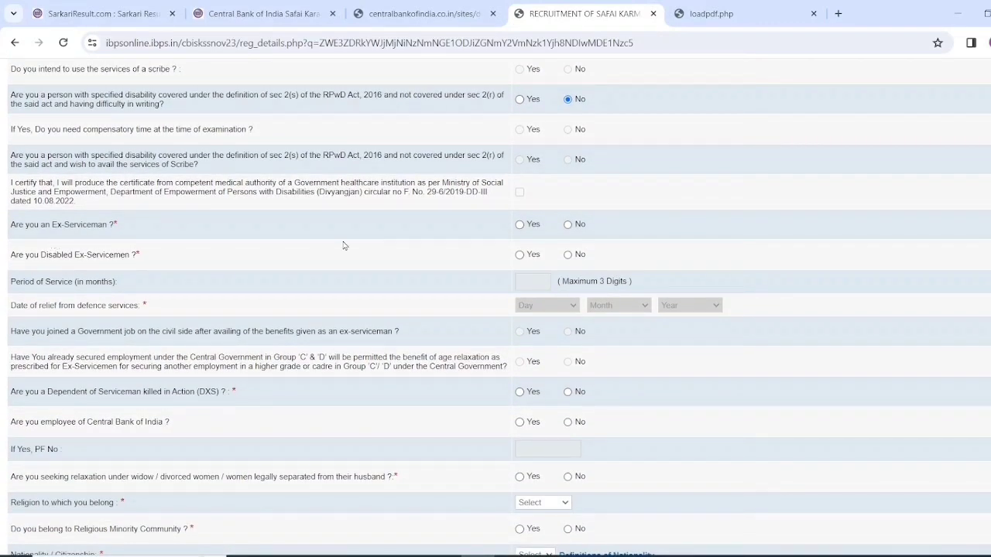
pyautogui.click(519, 224)
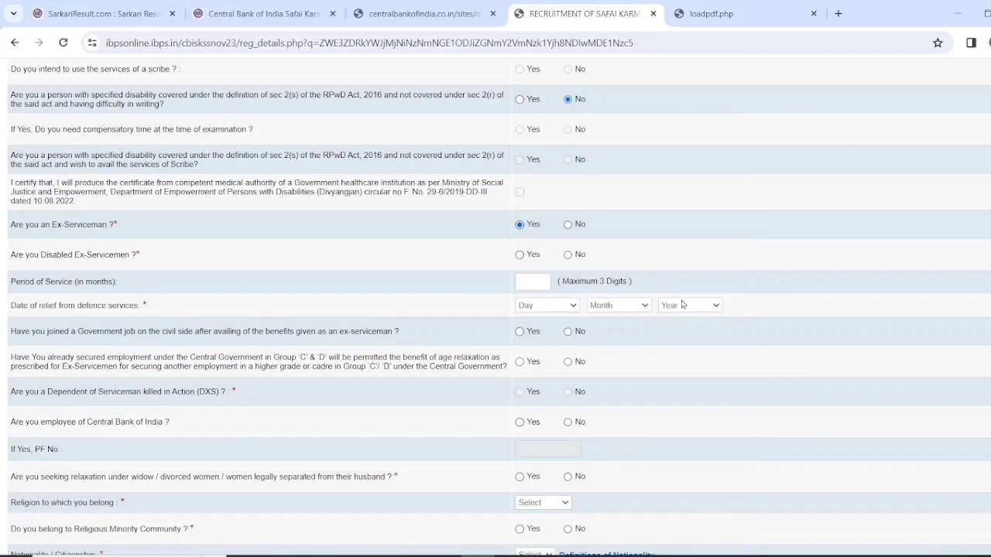
pyautogui.click(568, 226)
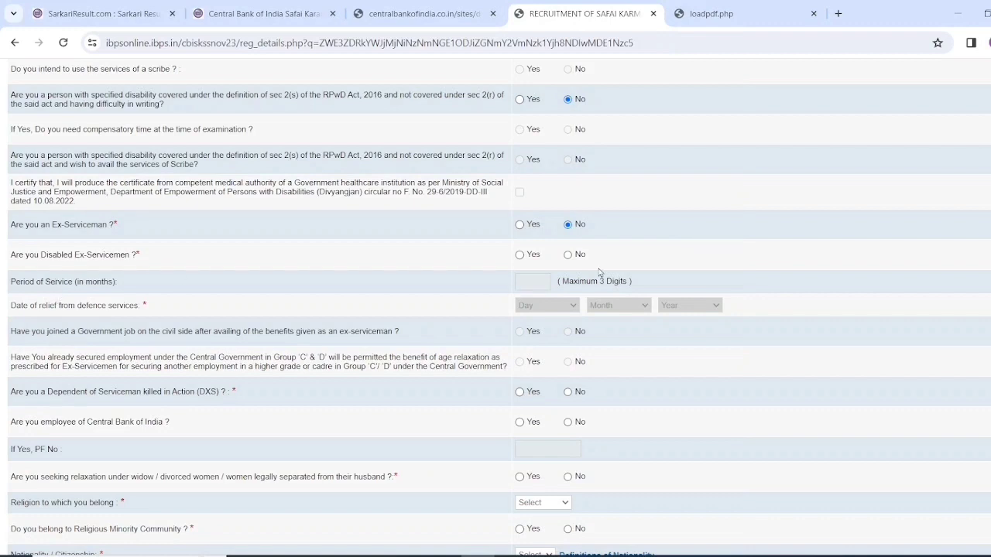
pyautogui.click(568, 257)
# Answer No to being a dependent of a serviceman killed in action, a Central Bank of India employee and seeking widow/divorced women relaxation
pyautogui.scroll(-2, 647, 277)
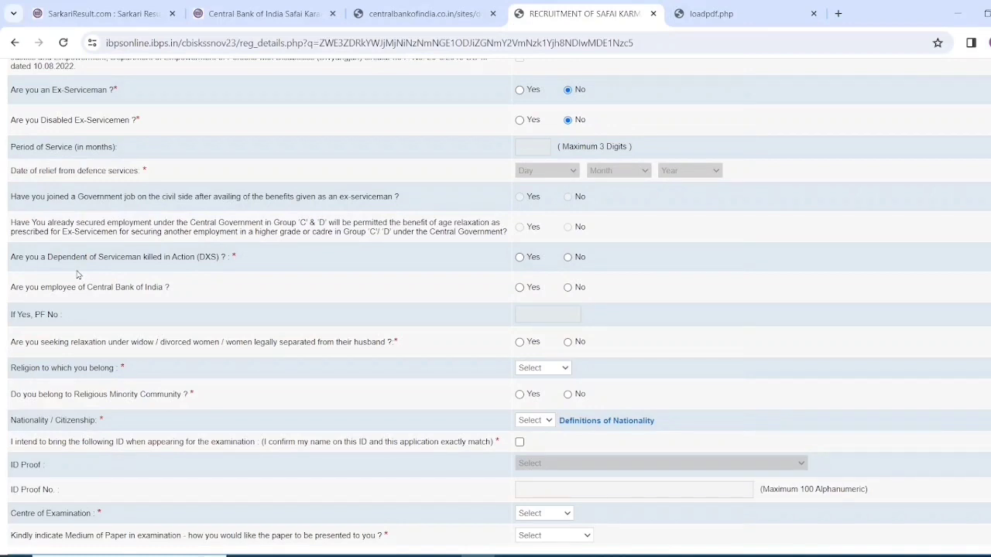
pyautogui.click(568, 257)
pyautogui.click(520, 290)
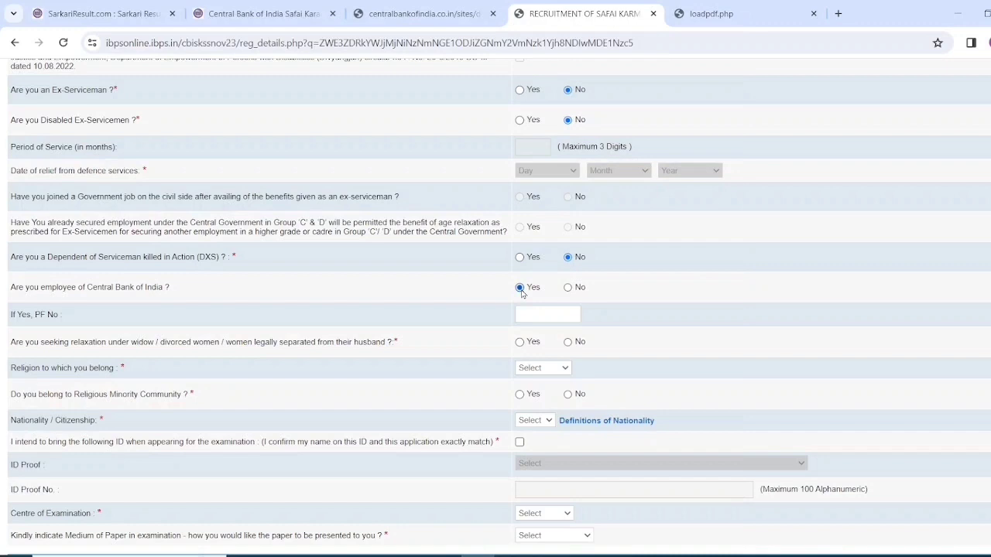
pyautogui.click(568, 287)
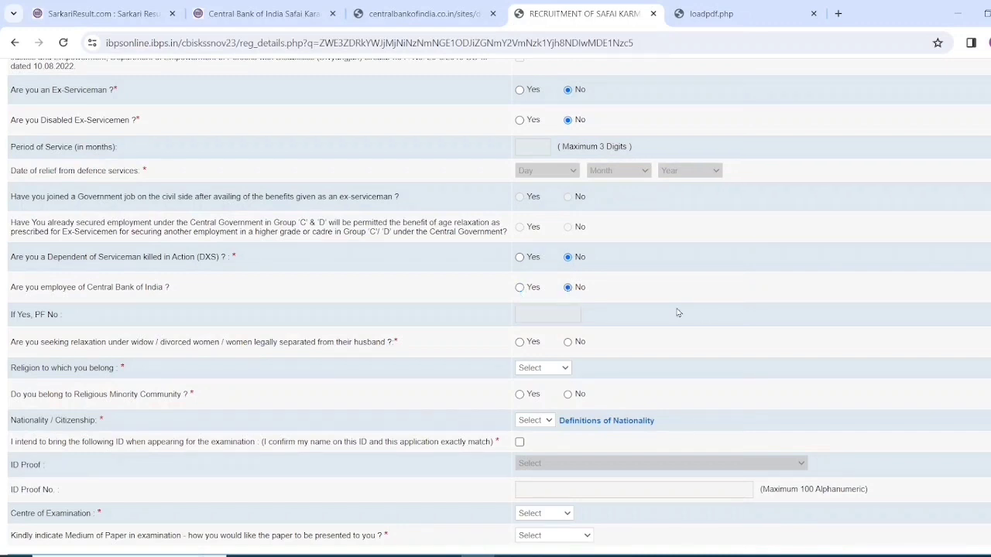
pyautogui.scroll(-1, 703, 316)
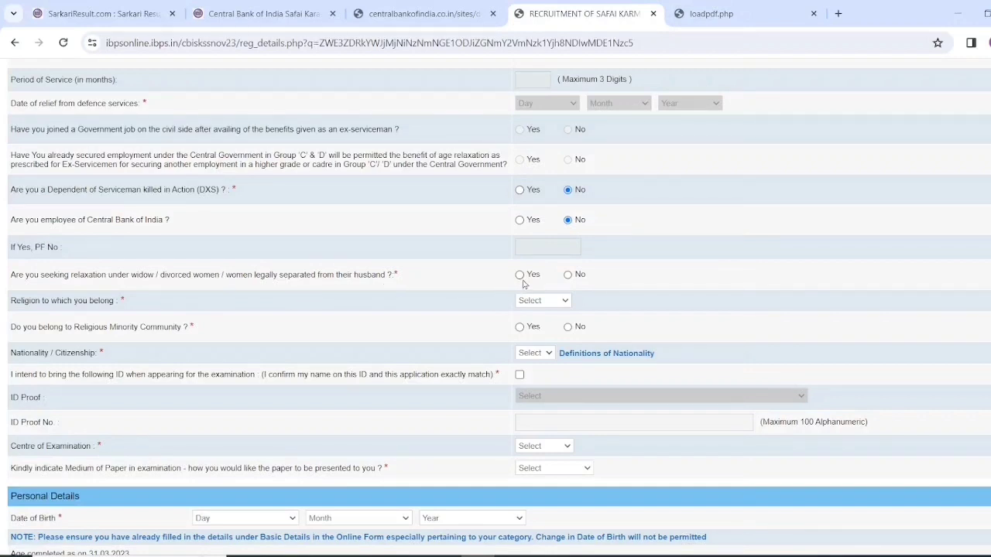
pyautogui.click(569, 275)
# Set the religion to Hindu, religious minority community to No and the nationality to Indian
pyautogui.click(545, 302)
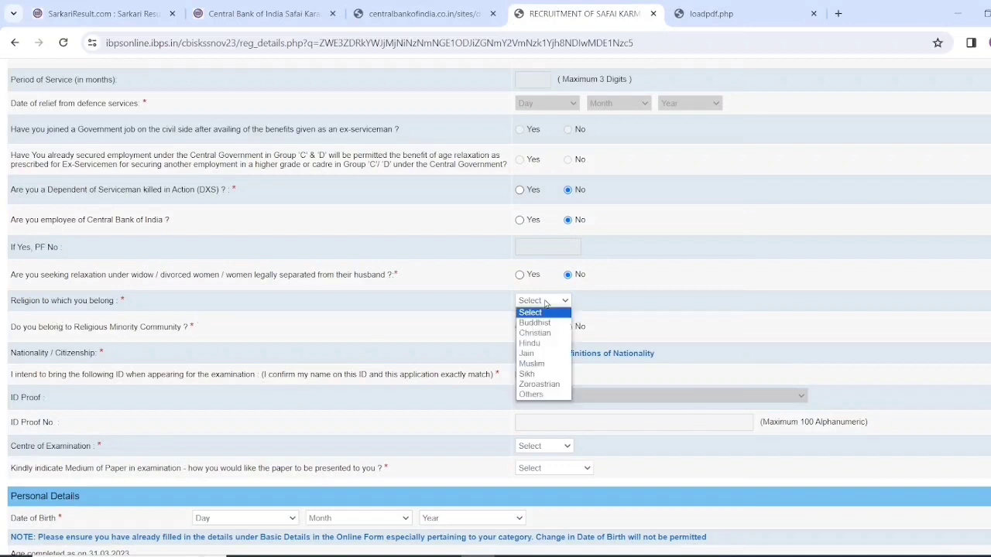
pyautogui.click(541, 346)
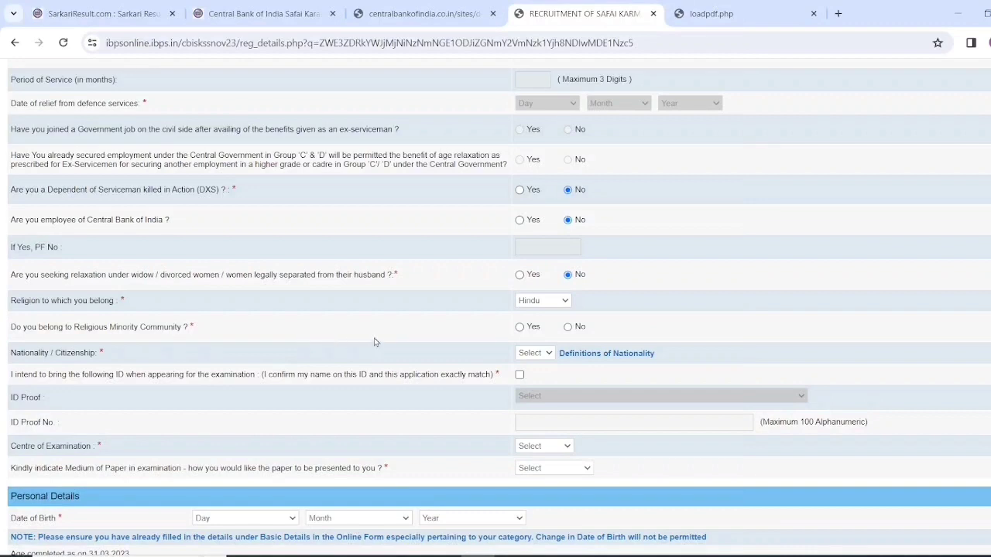
pyautogui.click(569, 327)
pyautogui.click(543, 353)
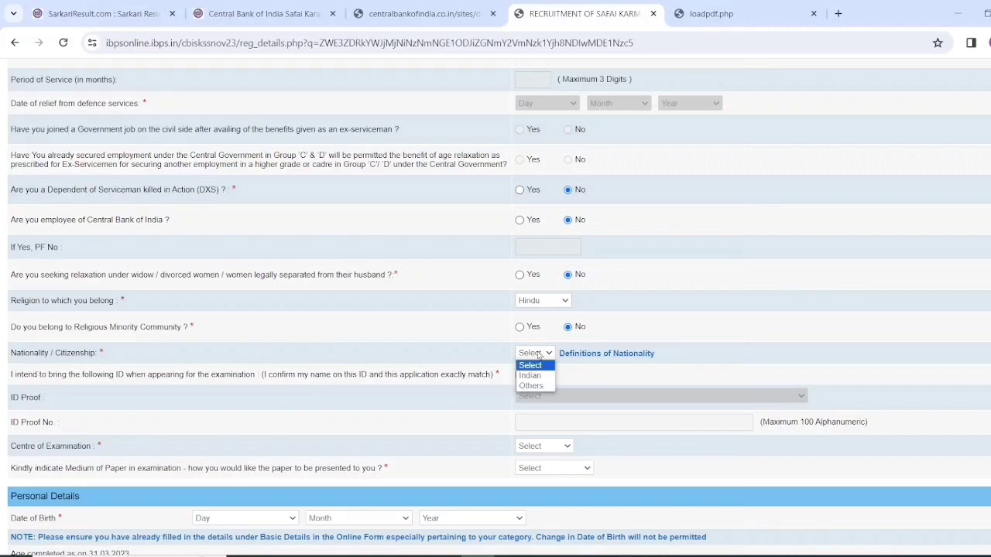
pyautogui.click(535, 376)
pyautogui.scroll(-1, 656, 402)
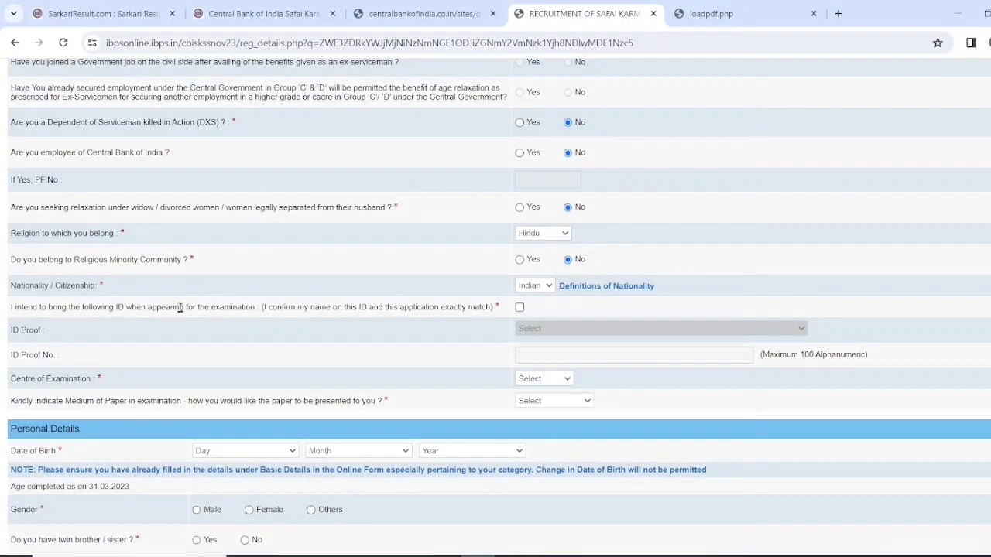
# Confirm bringing an ID to the examination and choose PAN Card as the ID proof
pyautogui.click(519, 308)
pyautogui.scroll(-1, 623, 319)
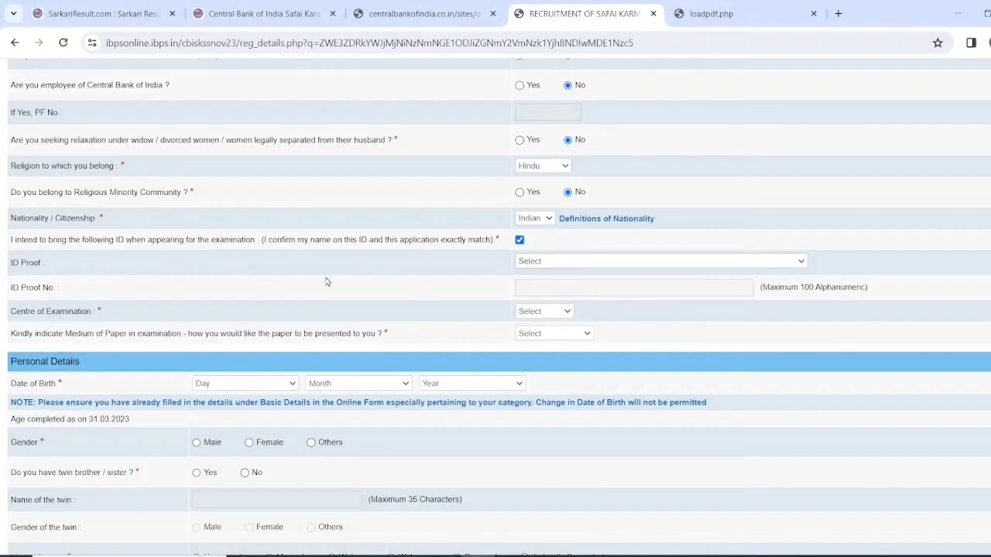
pyautogui.click(546, 264)
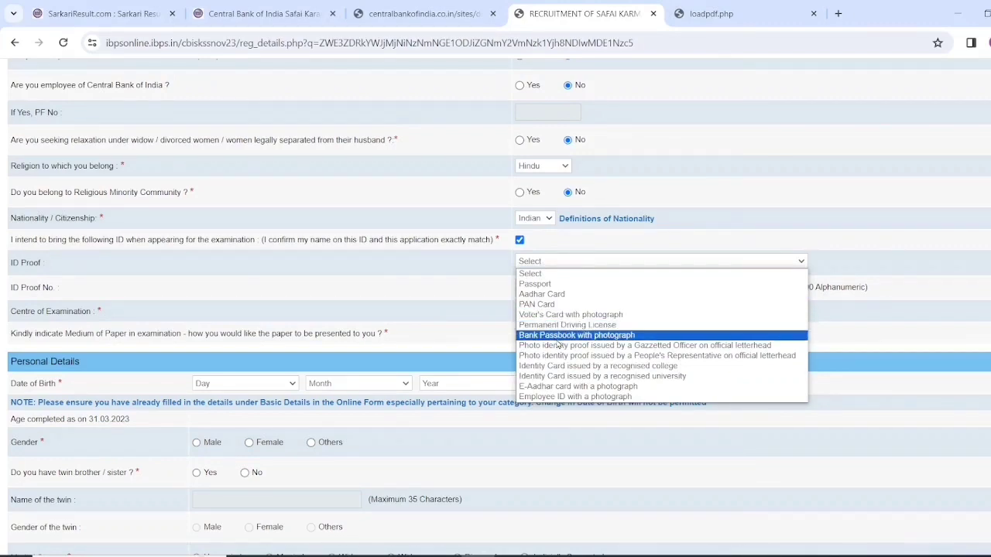
pyautogui.click(560, 295)
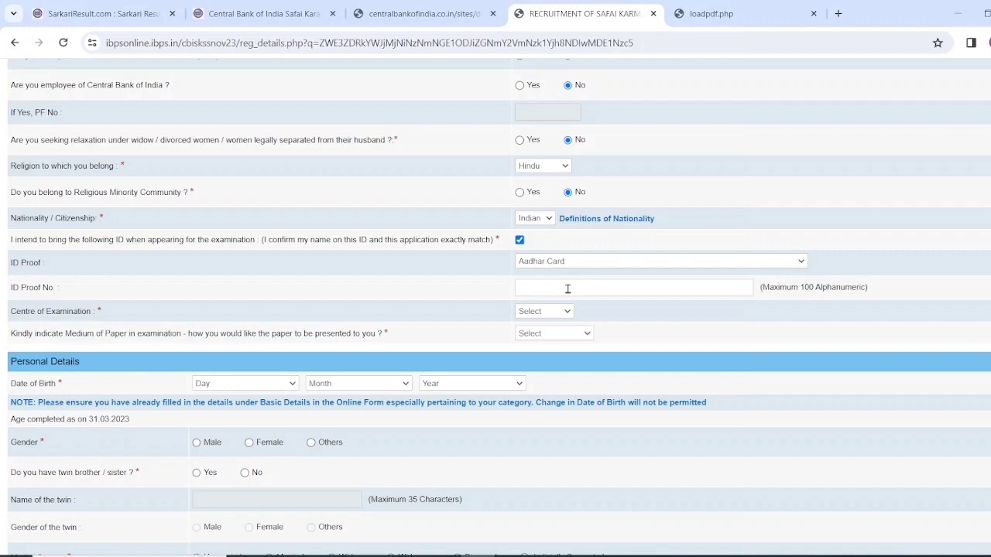
pyautogui.click(555, 261)
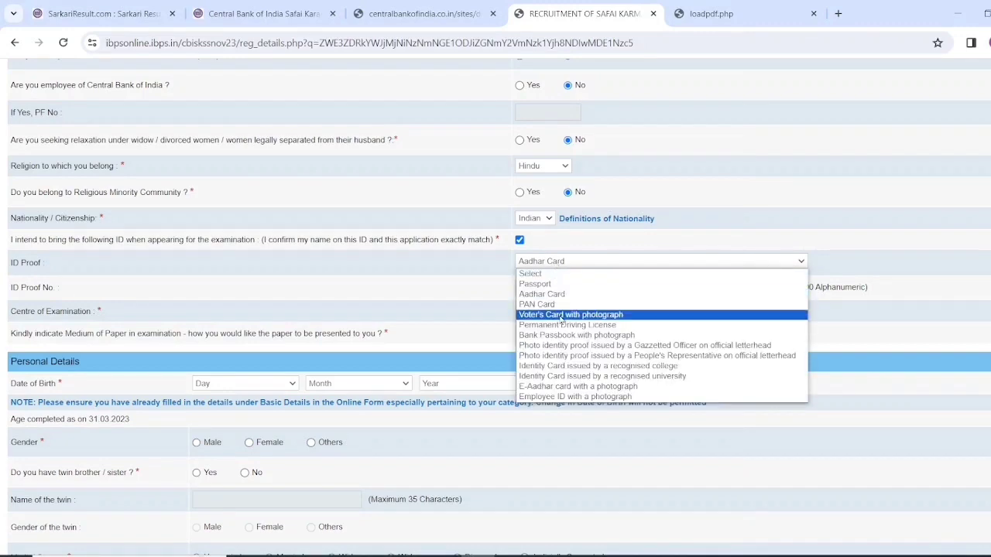
pyautogui.click(554, 307)
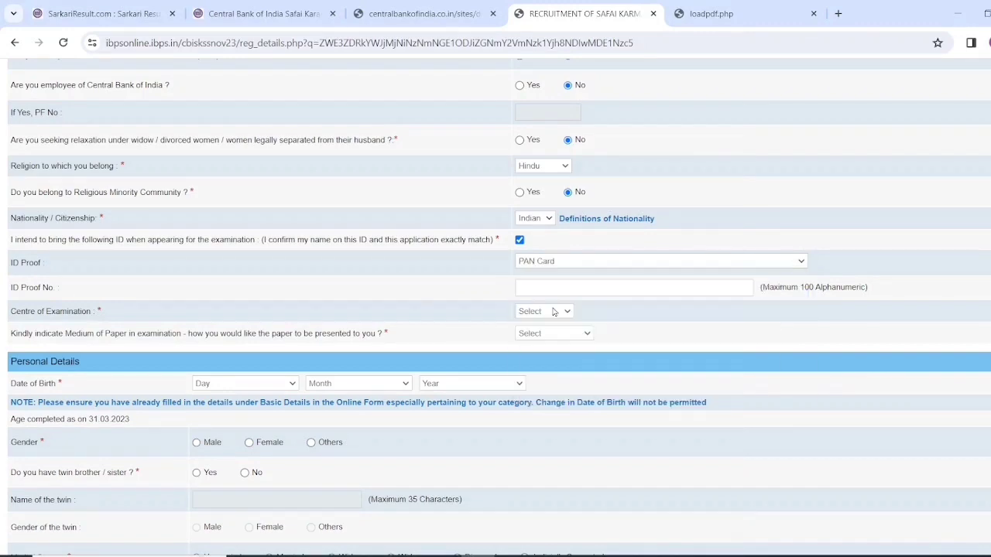
pyautogui.click(550, 270)
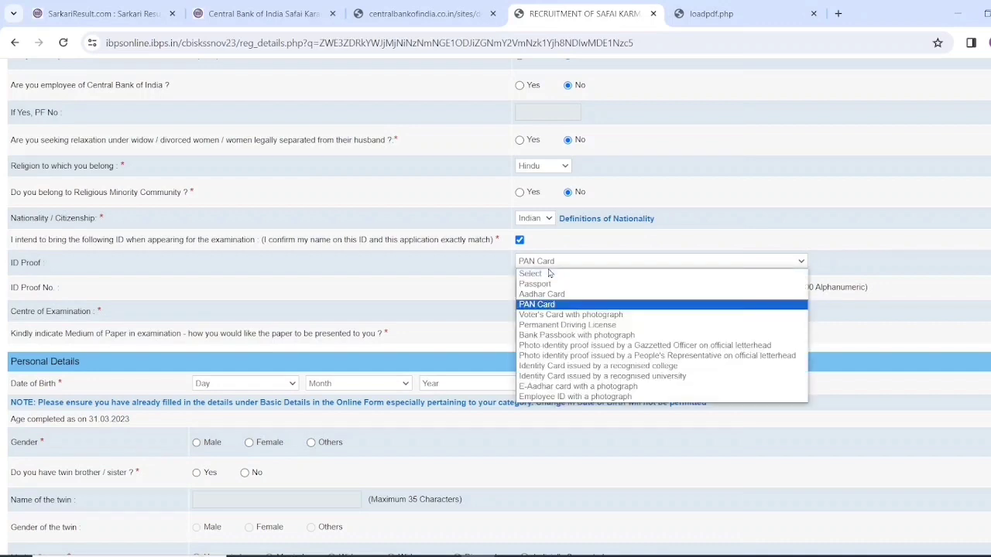
pyautogui.click(556, 309)
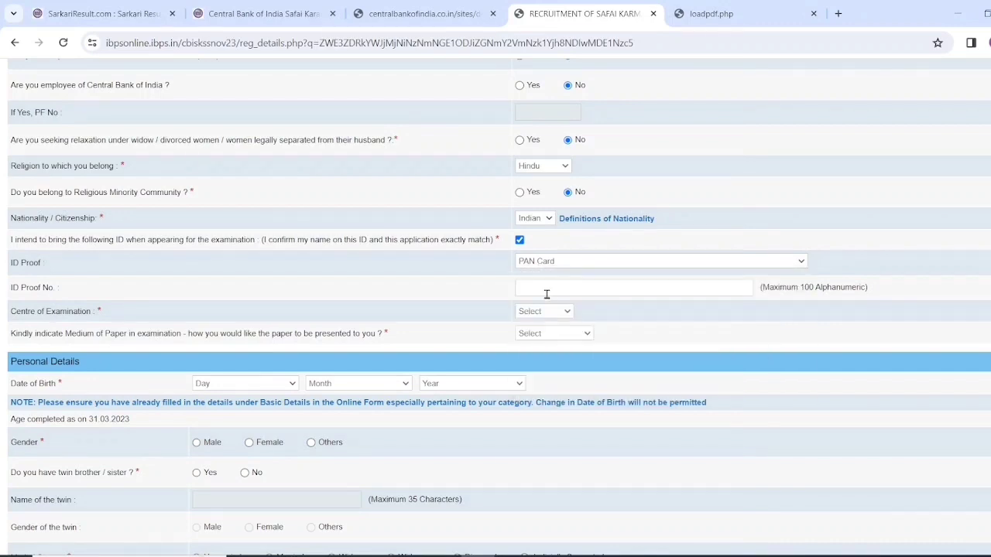
# Set the centre of examination to Patna and the medium of paper to English and Hindi
pyautogui.scroll(-1, 547, 294)
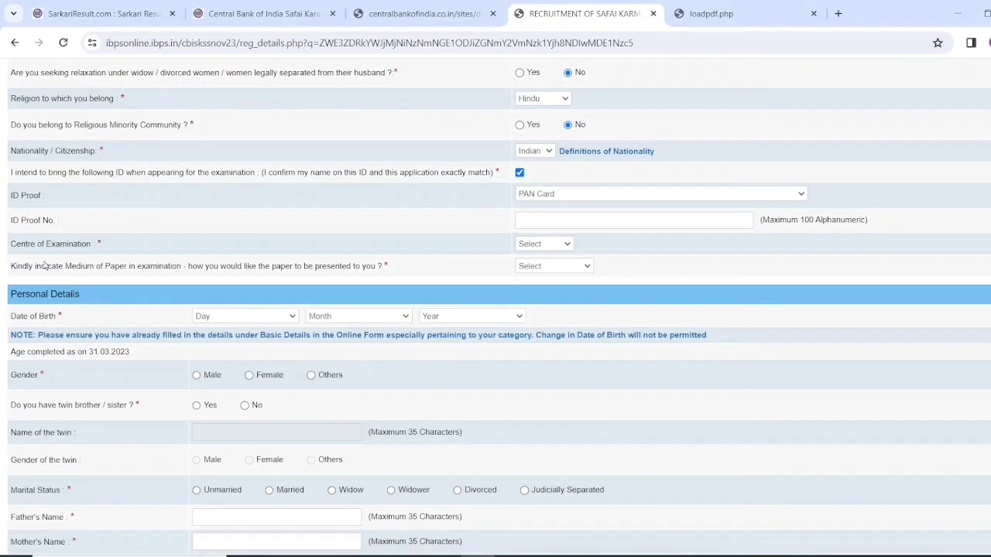
pyautogui.click(537, 248)
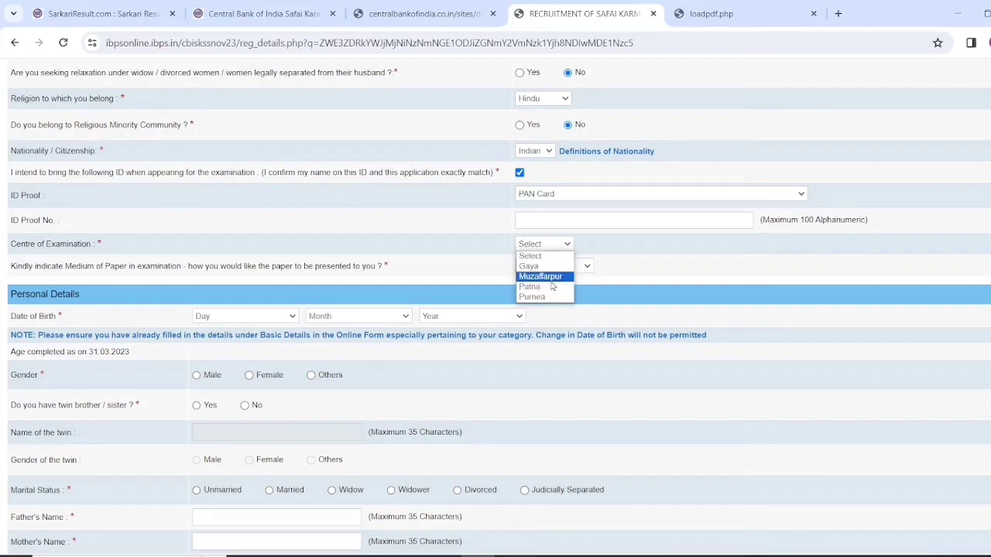
pyautogui.click(552, 287)
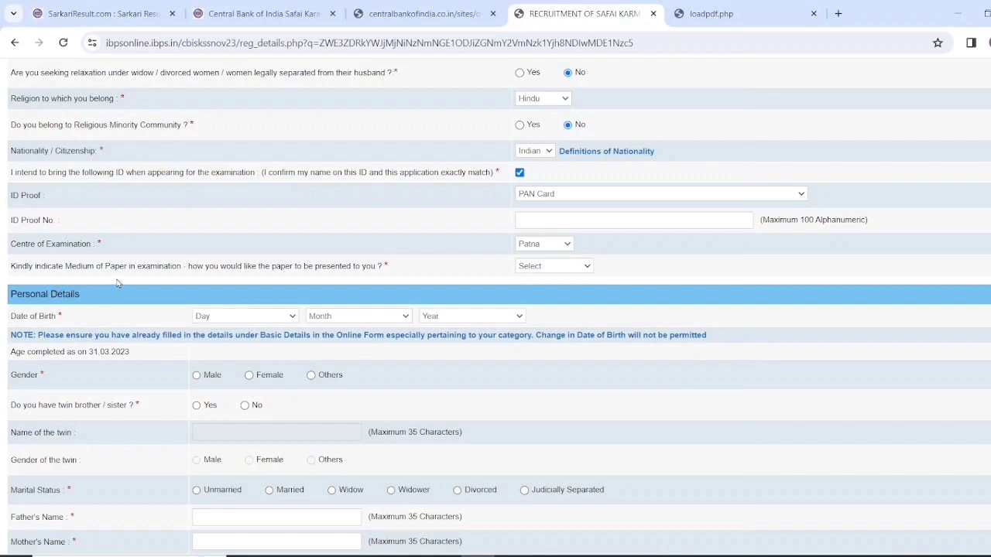
pyautogui.click(542, 269)
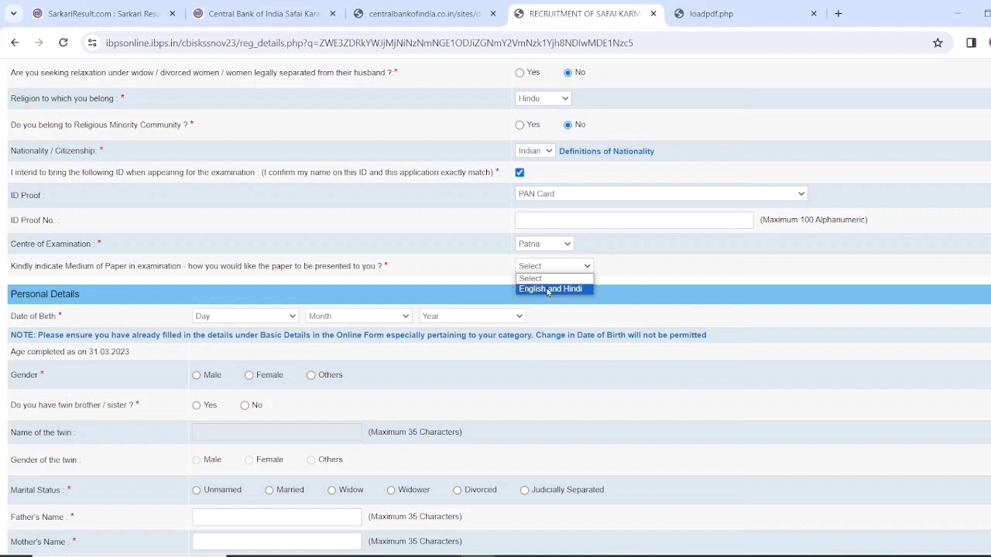
pyautogui.click(547, 289)
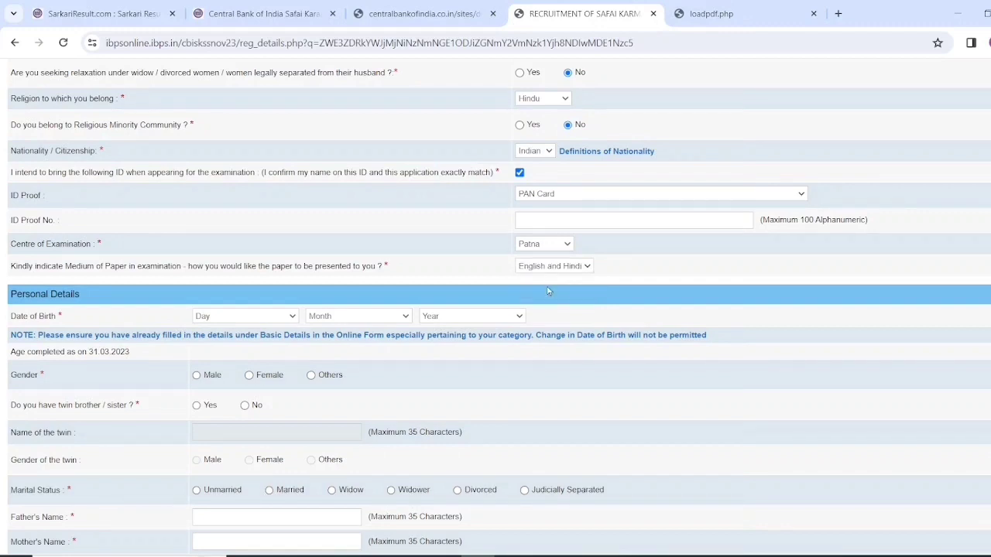
# Fill in the day, month and year of the applicant's date of birth under Personal Details
pyautogui.scroll(-1, 548, 291)
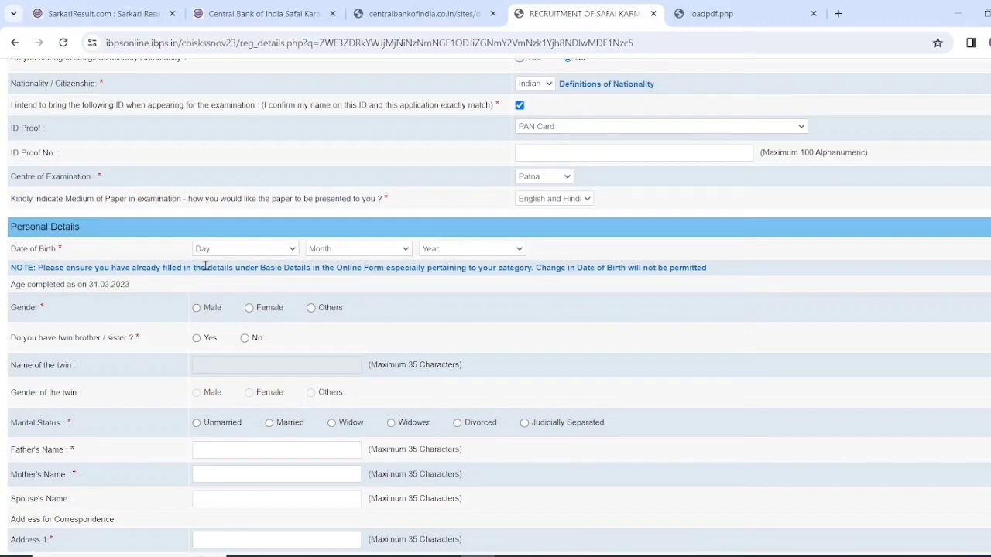
pyautogui.click(229, 250)
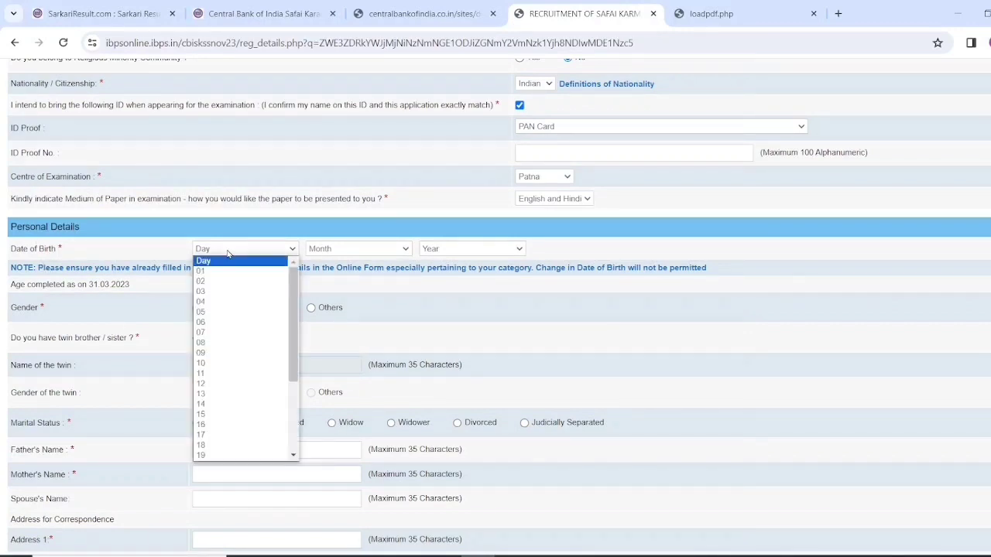
pyautogui.click(223, 431)
pyautogui.click(327, 252)
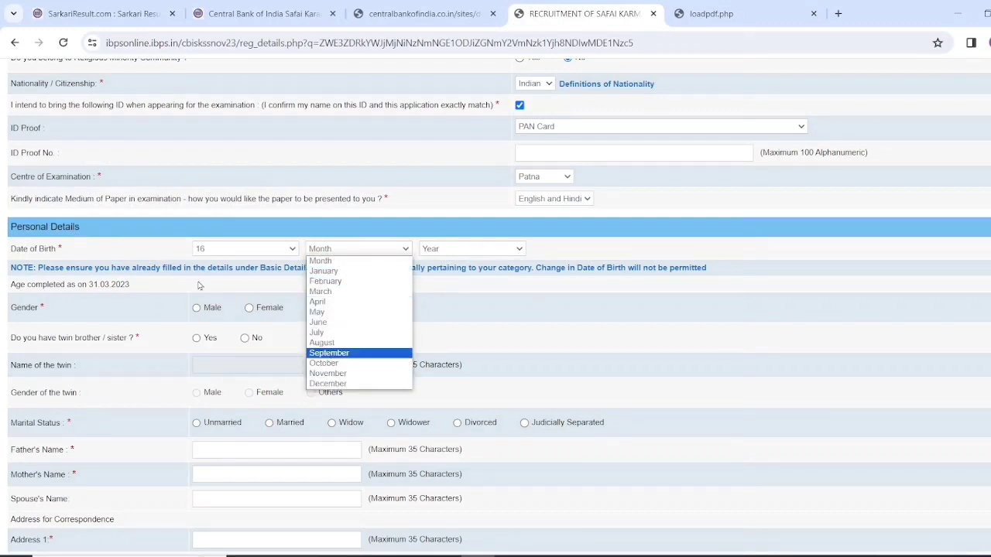
pyautogui.click(328, 373)
pyautogui.click(441, 250)
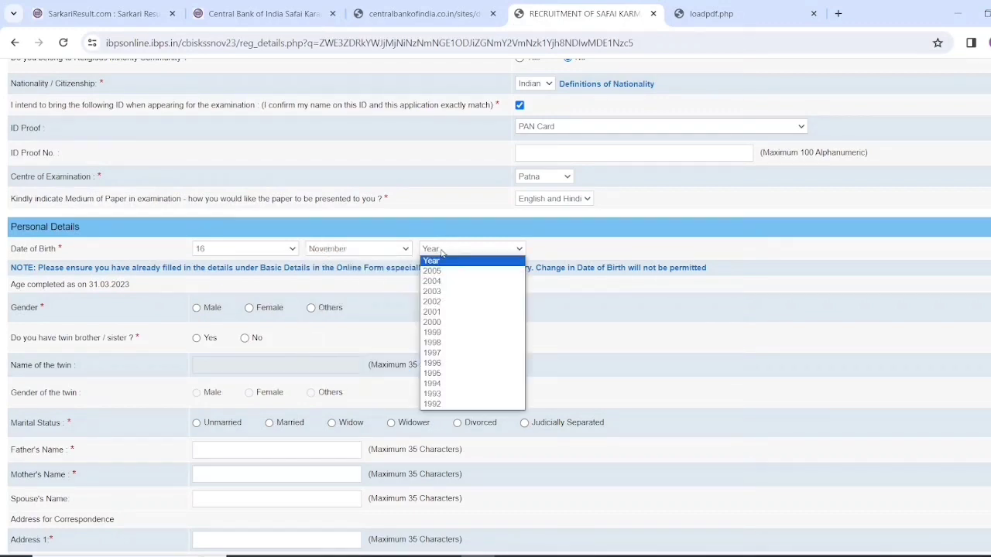
pyautogui.press('Down')
pyautogui.press('Down')
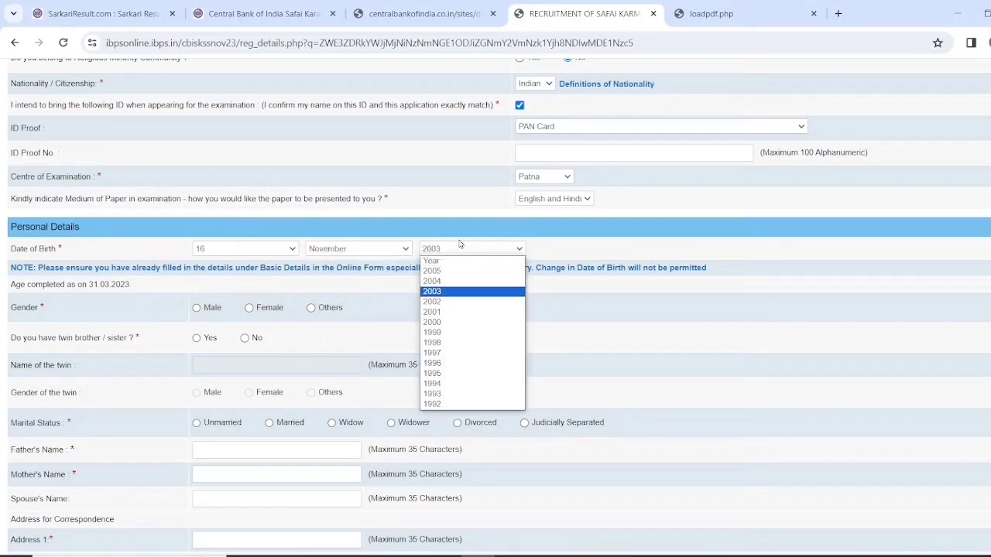
pyautogui.press('Return')
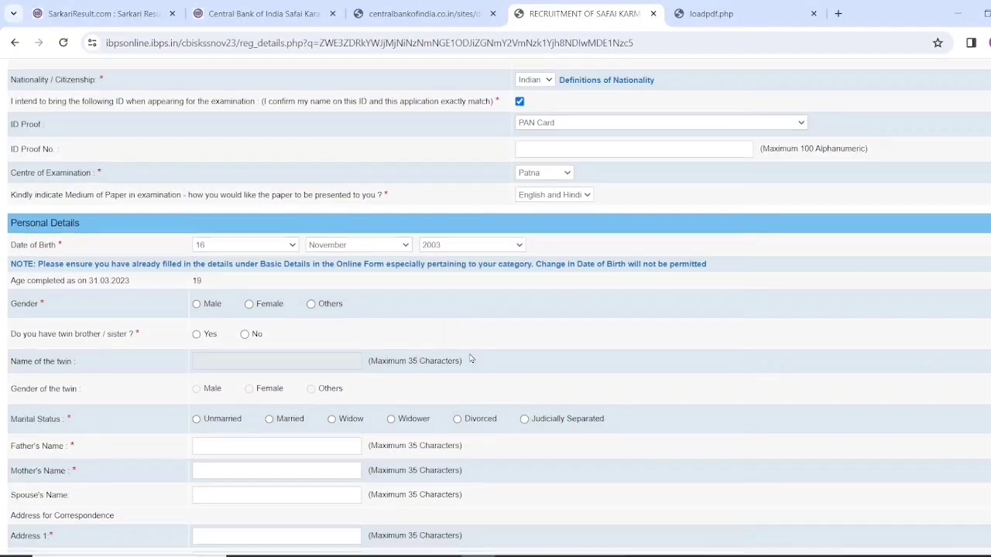
# Set the gender to Male and answer No to having a twin brother or sister
pyautogui.scroll(-1, 111, 265)
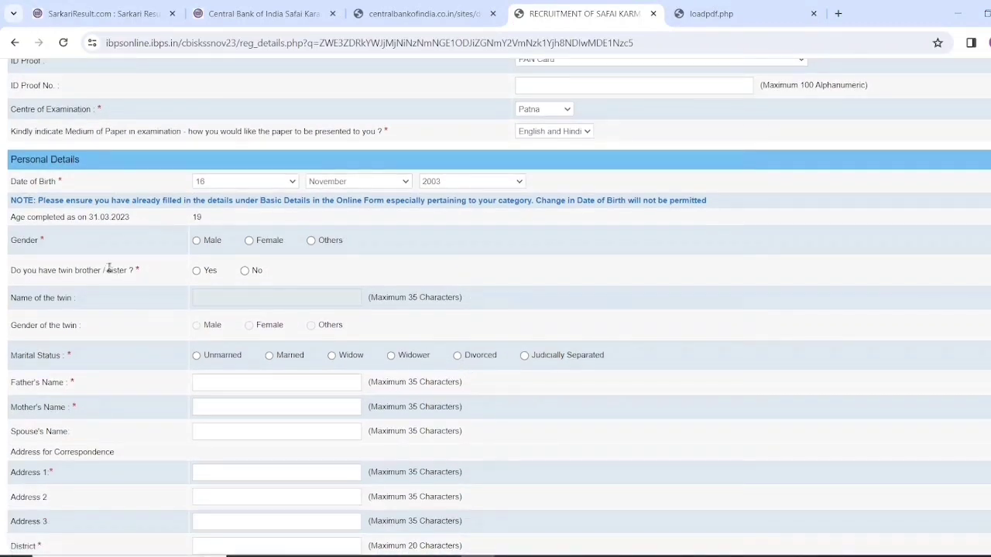
pyautogui.click(196, 242)
pyautogui.scroll(-1, 154, 287)
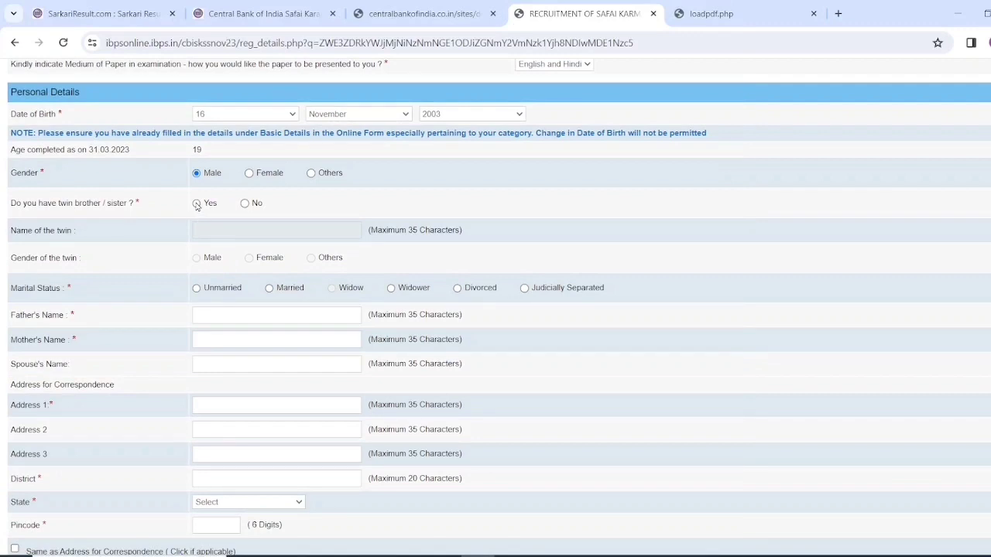
pyautogui.click(196, 205)
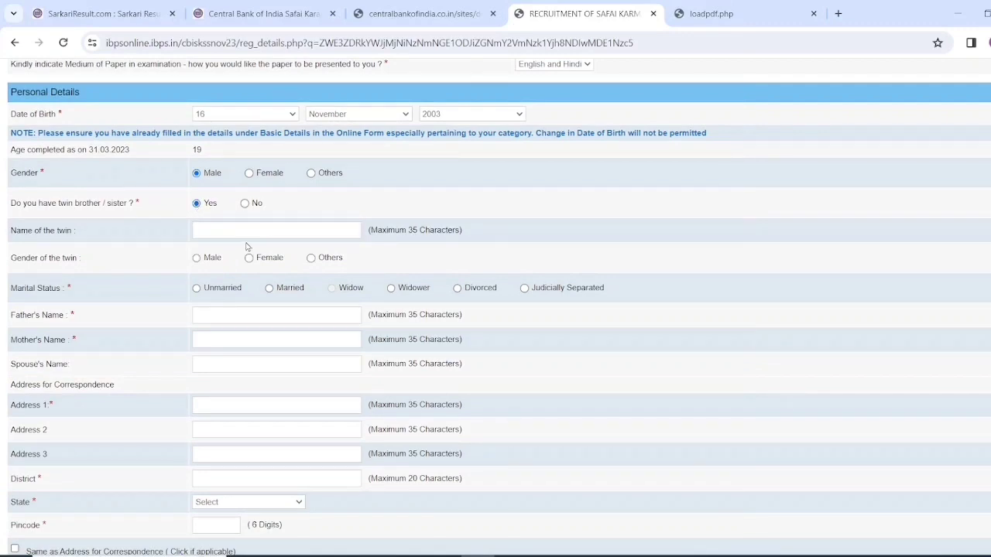
pyautogui.click(245, 203)
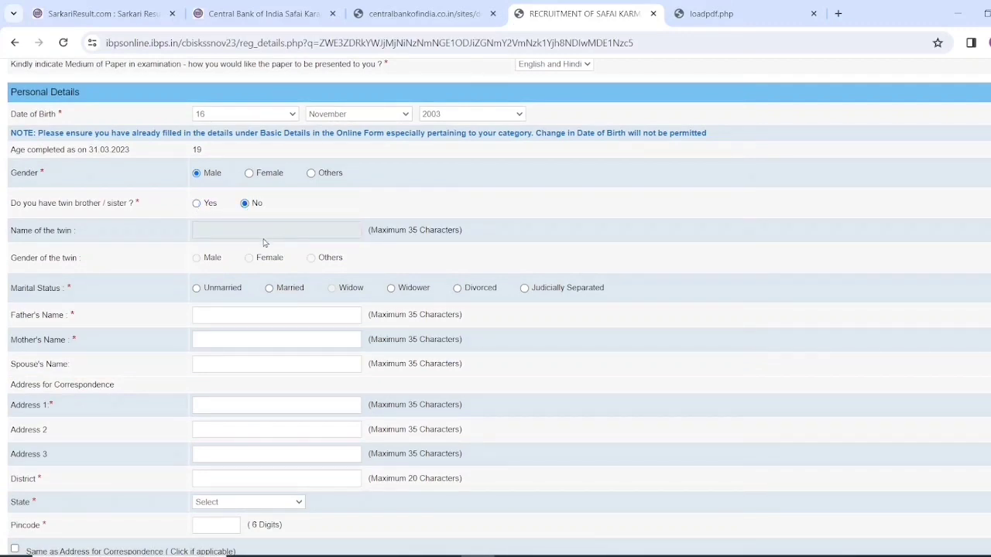
# Set the marital status to Unmarried and go through the father's and mother's name fields
pyautogui.scroll(-1, 279, 299)
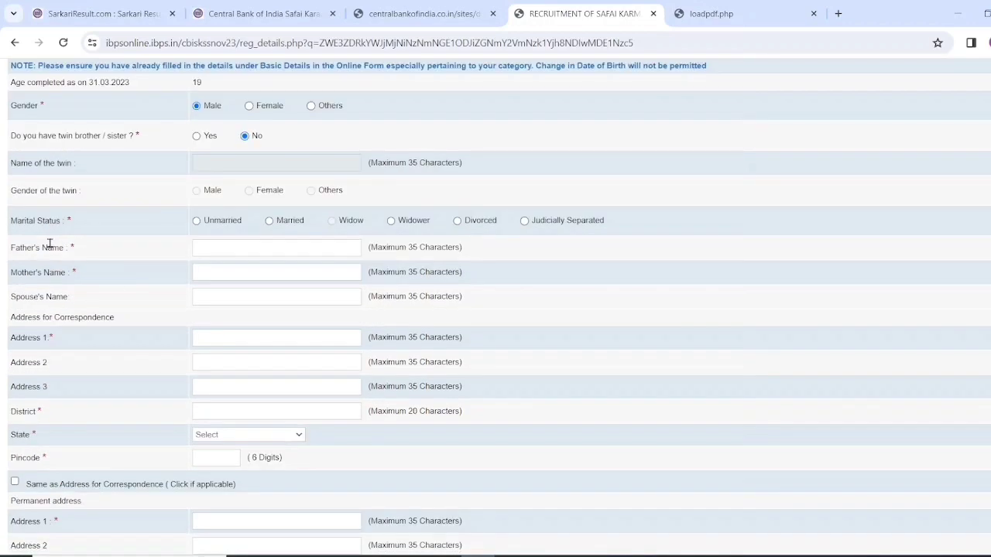
pyautogui.click(196, 220)
pyautogui.scroll(-1, 73, 193)
pyautogui.click(215, 186)
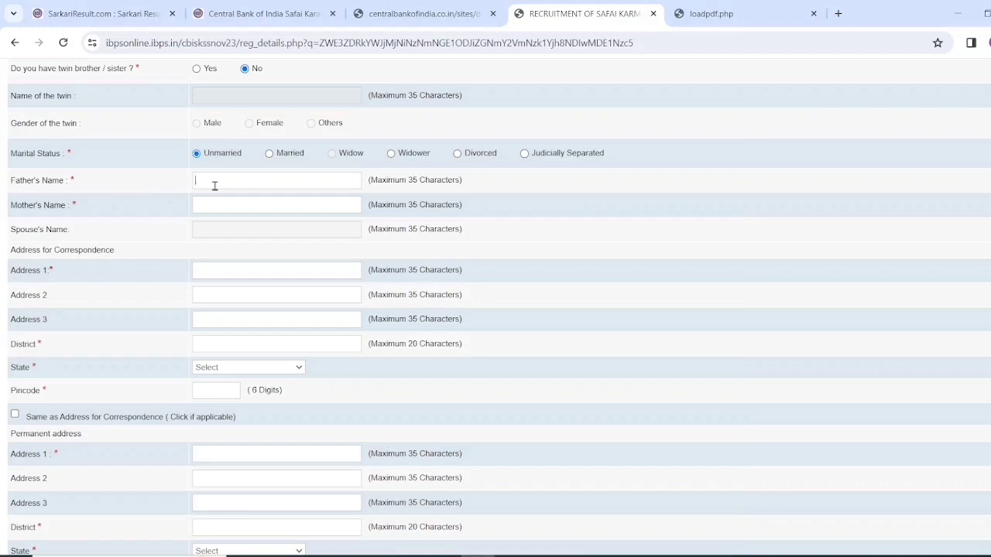
pyautogui.click(232, 205)
pyautogui.scroll(-1, 221, 242)
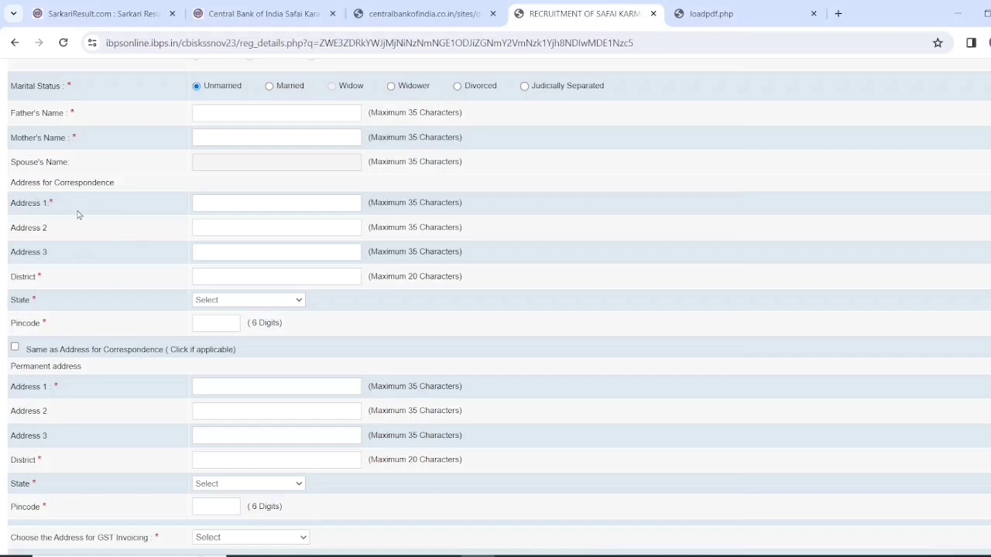
# Enter SIWAN as the district and BIHAR as the state in the address for correspondence
pyautogui.click(272, 208)
pyautogui.click(261, 247)
pyautogui.click(248, 198)
pyautogui.click(243, 229)
pyautogui.click(248, 248)
pyautogui.scroll(-1, 250, 249)
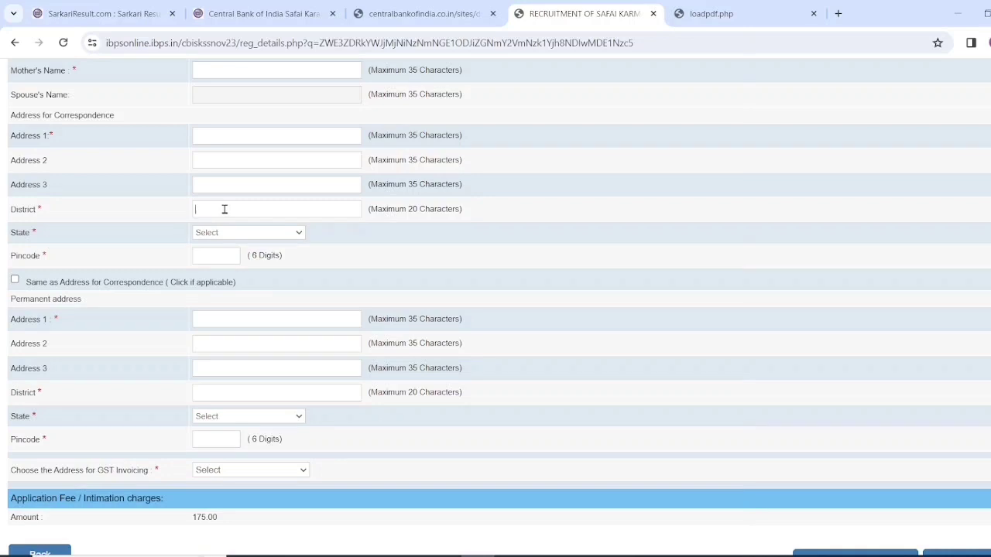
pyautogui.write('SIWAN')
pyautogui.click(230, 234)
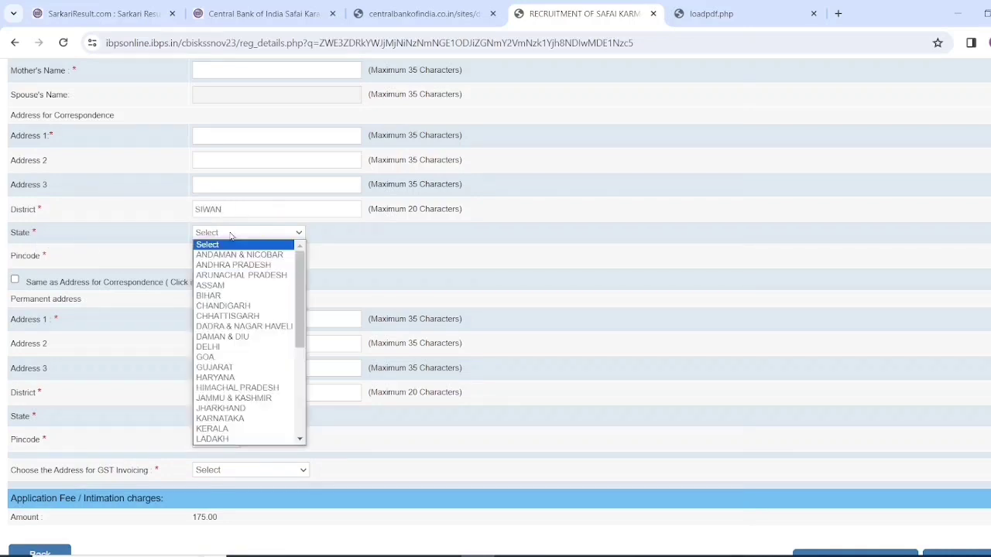
pyautogui.click(226, 297)
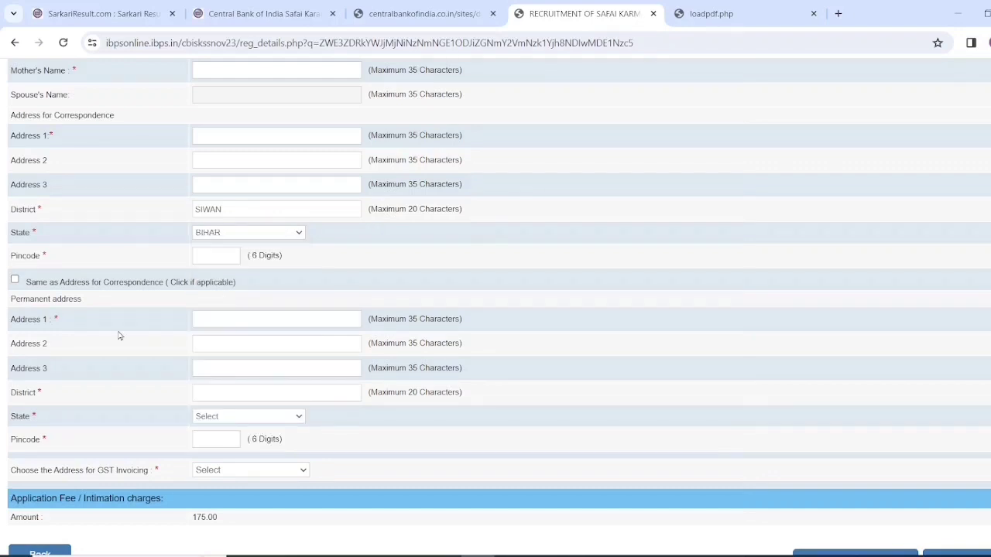
pyautogui.click(223, 256)
# Try marking the permanent address as the same as the address for correspondence
pyautogui.scroll(-2, 155, 314)
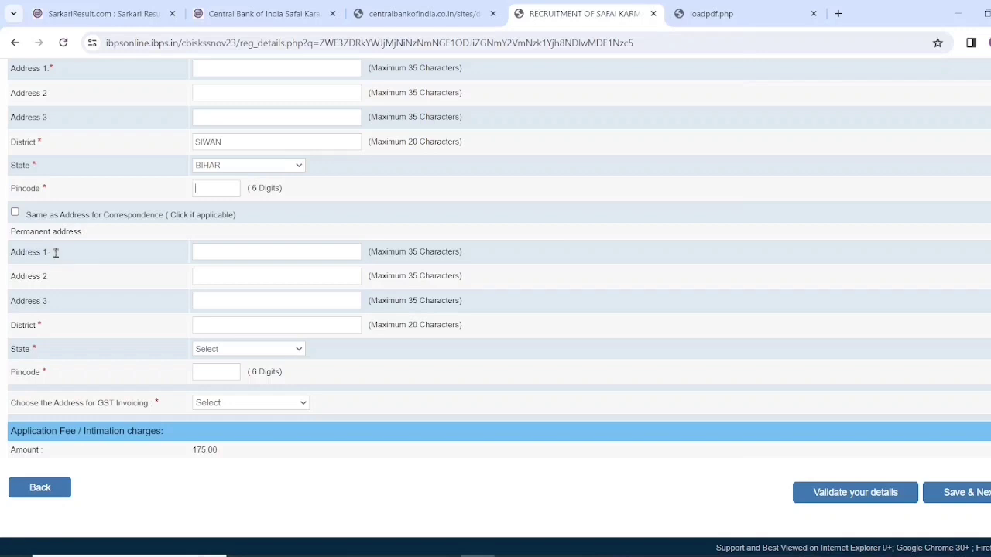
pyautogui.click(14, 213)
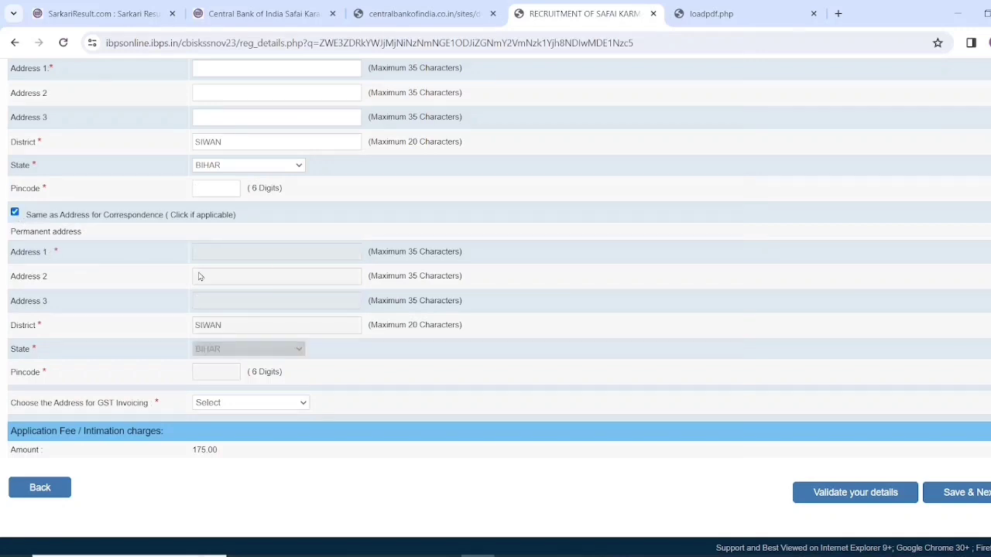
pyautogui.click(15, 213)
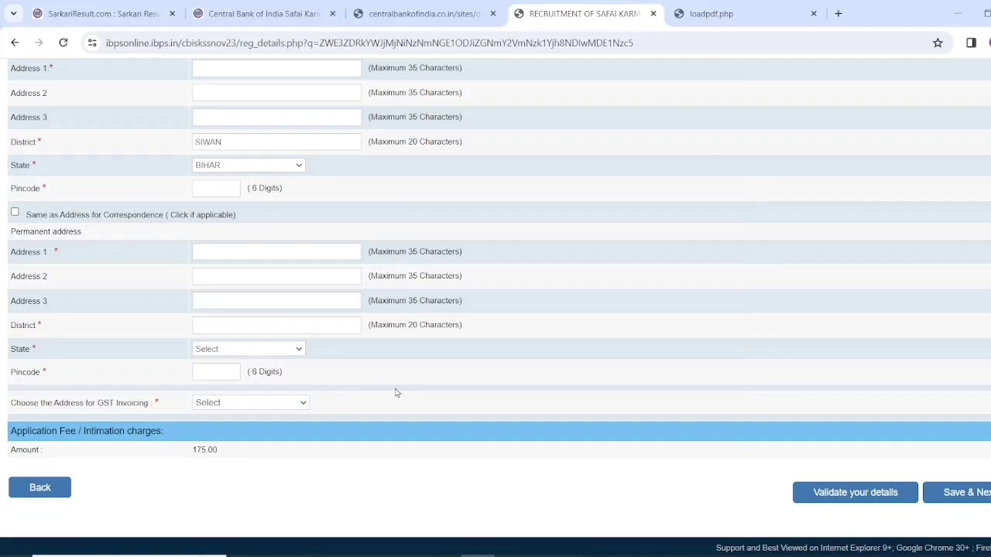
# Choose Permanent Address for GST invoicing, save the basic details and continue to the qualification, experience and languages section
pyautogui.scroll(-1, 395, 393)
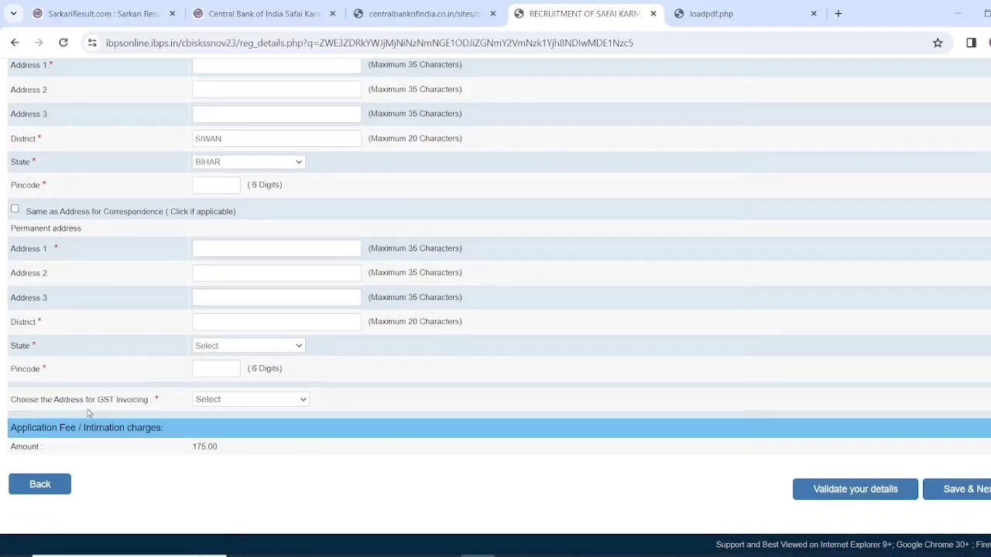
pyautogui.click(226, 401)
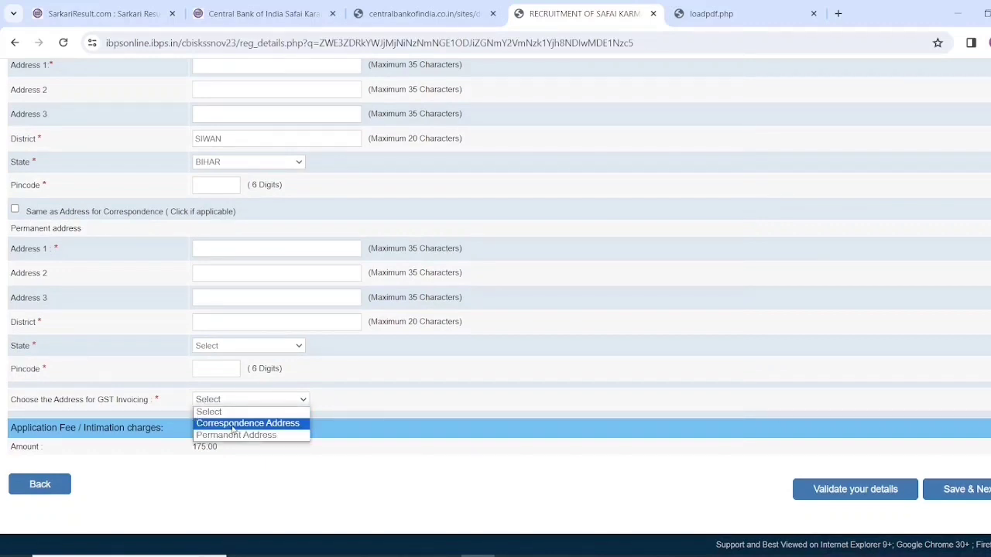
pyautogui.click(234, 435)
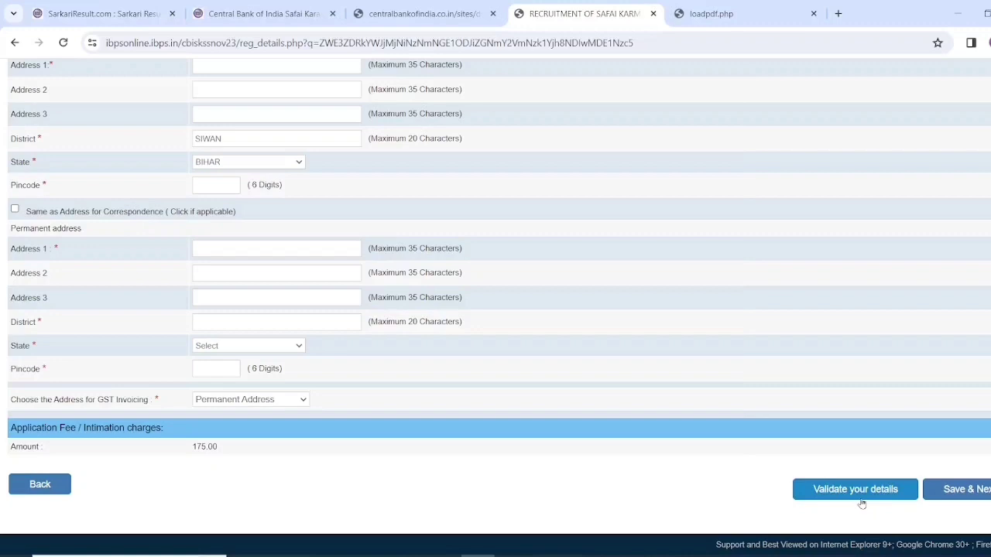
pyautogui.click(971, 499)
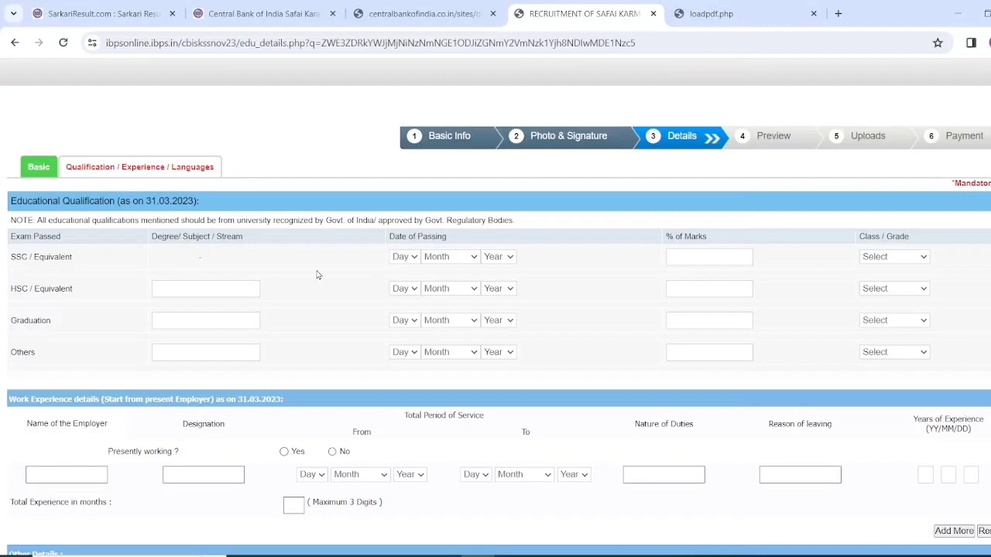
# Set the SSC / Equivalent date of passing to 13 November 2022
pyautogui.click(404, 256)
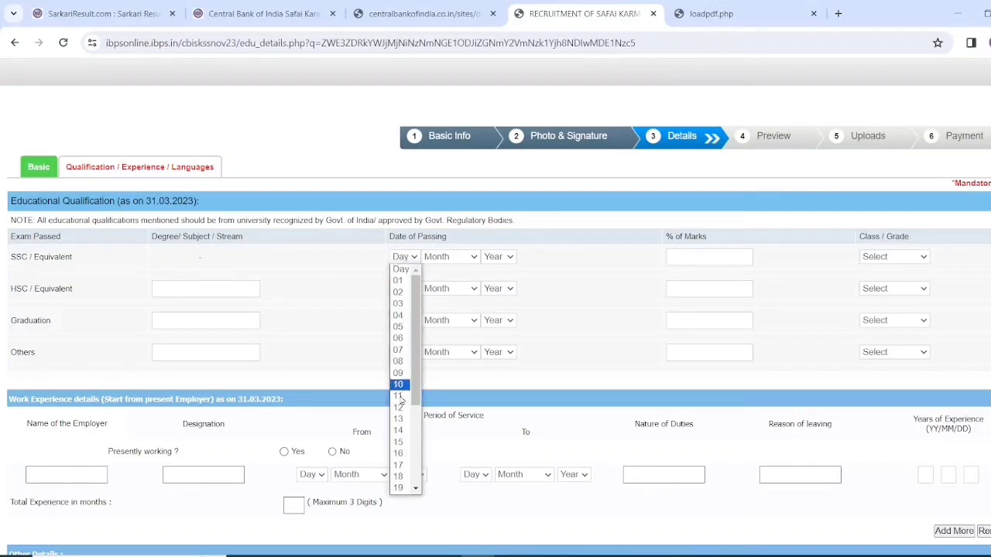
pyautogui.click(400, 422)
pyautogui.click(450, 256)
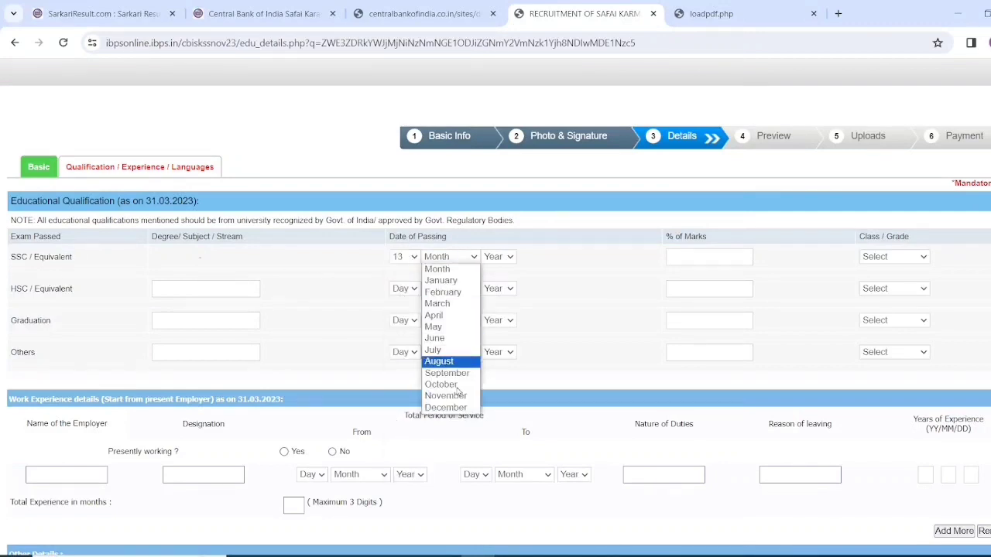
pyautogui.click(450, 396)
pyautogui.click(505, 256)
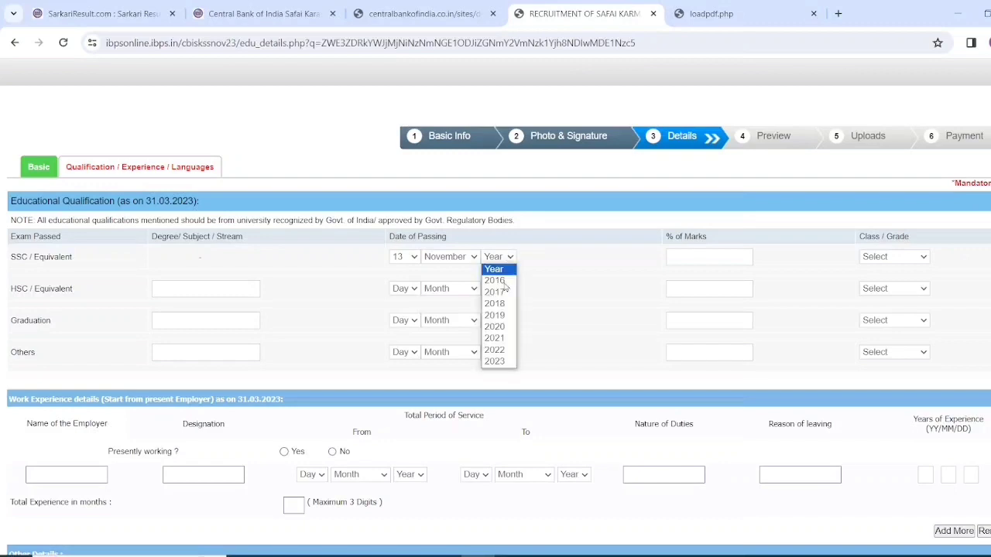
pyautogui.click(495, 347)
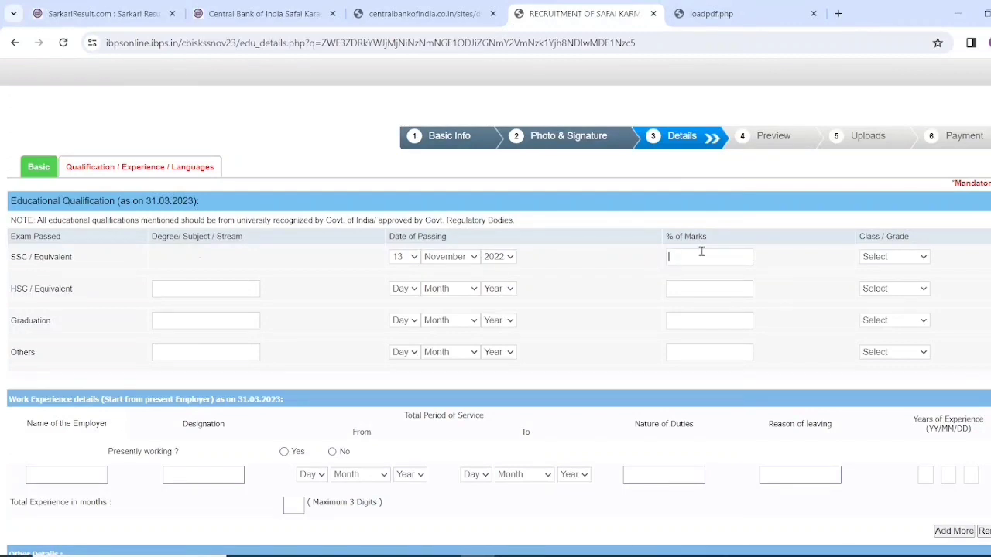
# Review the available class / grade options for the SSC and HSC qualifications without choosing one
pyautogui.click(885, 258)
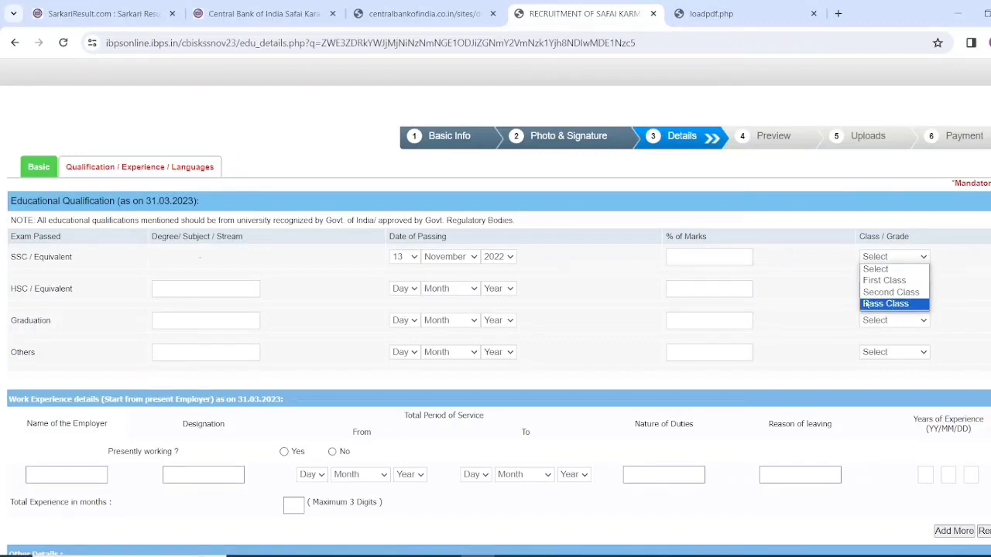
pyautogui.click(800, 285)
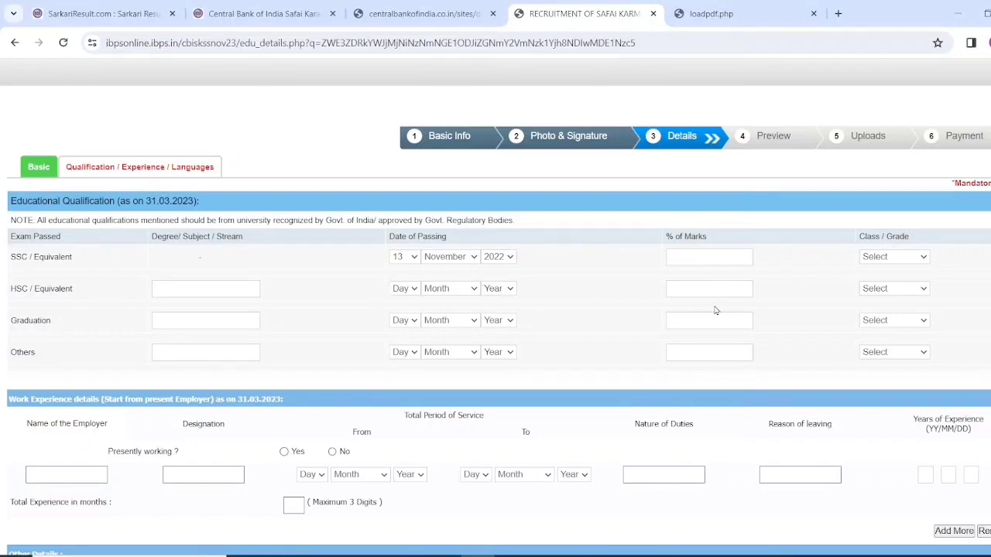
pyautogui.click(894, 290)
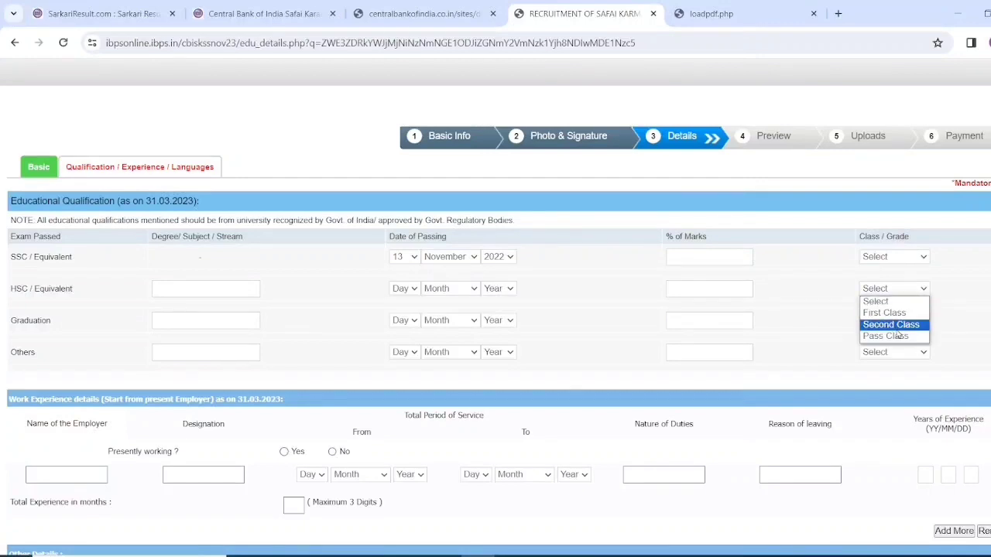
pyautogui.click(819, 307)
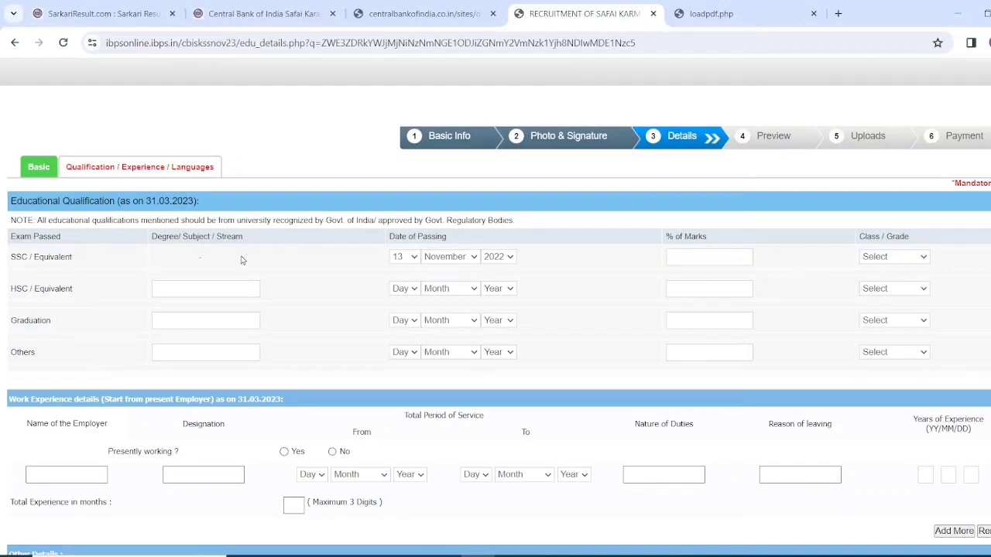
# Answer No to the presently working question in the work experience details
pyautogui.scroll(-3, 240, 260)
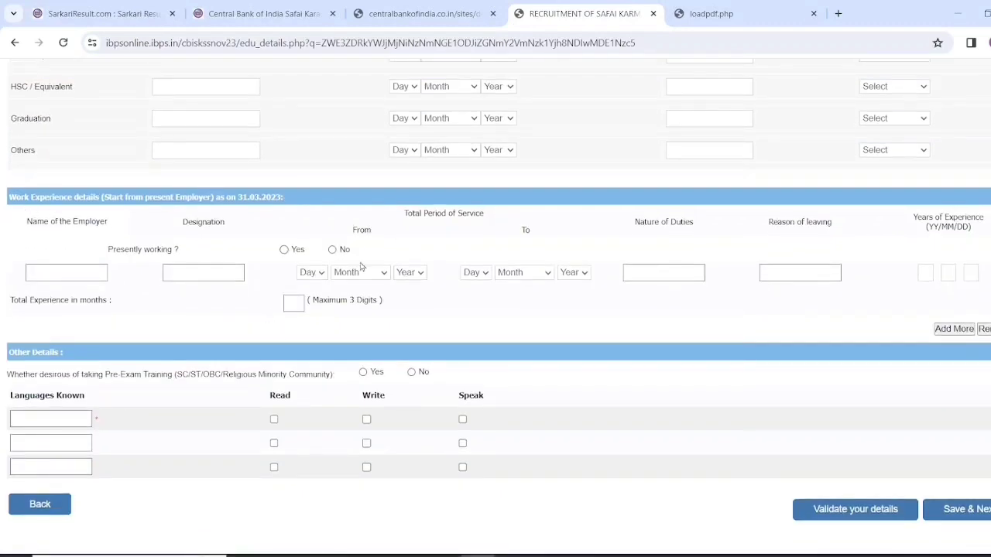
pyautogui.click(284, 250)
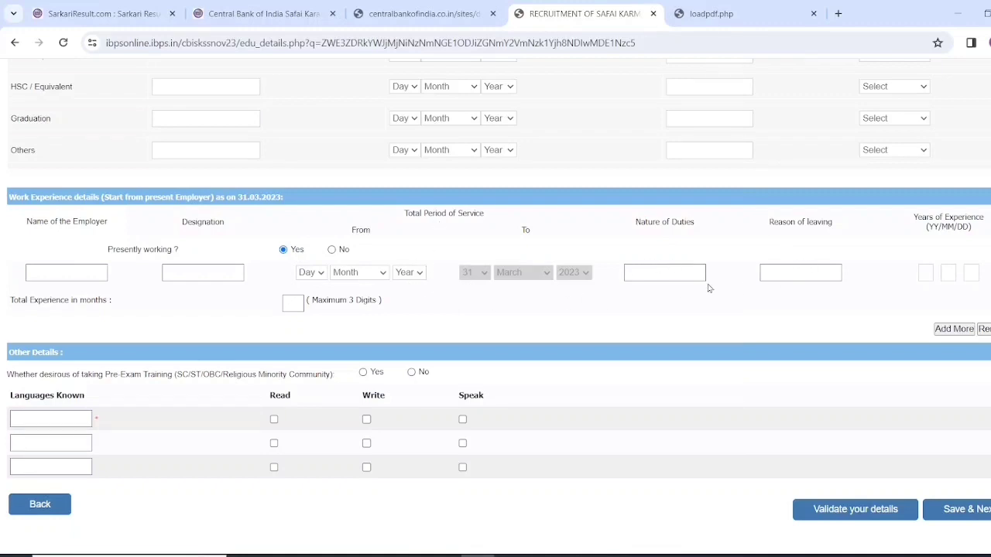
pyautogui.click(332, 250)
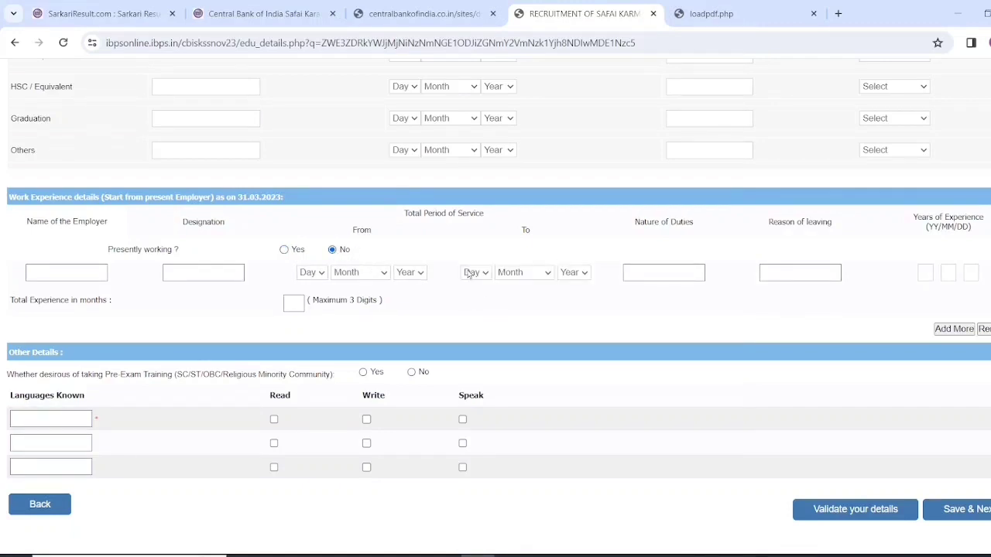
# Enter HINDI as the first known language and mark it as read, write and speak
pyautogui.scroll(-1, 473, 297)
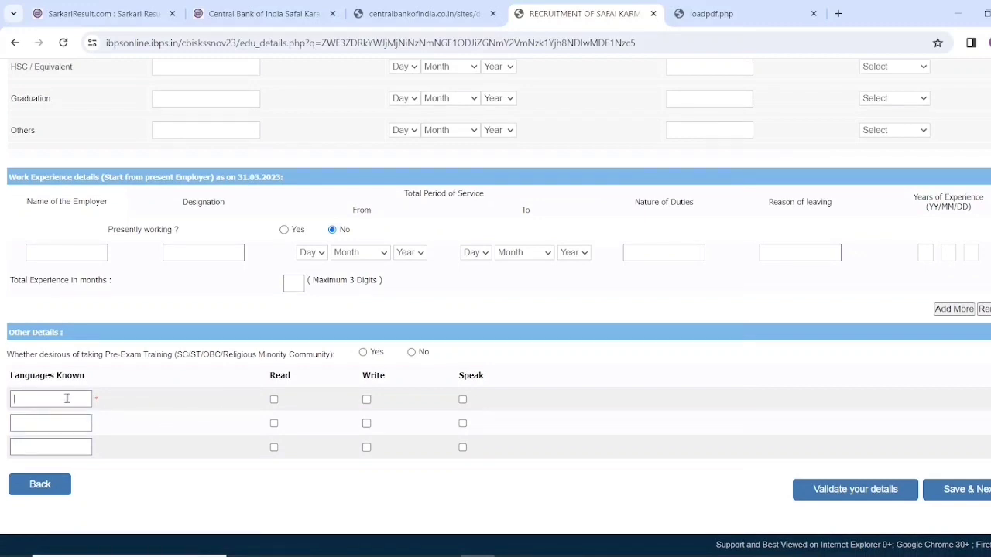
pyautogui.write('HINDI')
pyautogui.click(274, 399)
pyautogui.click(366, 399)
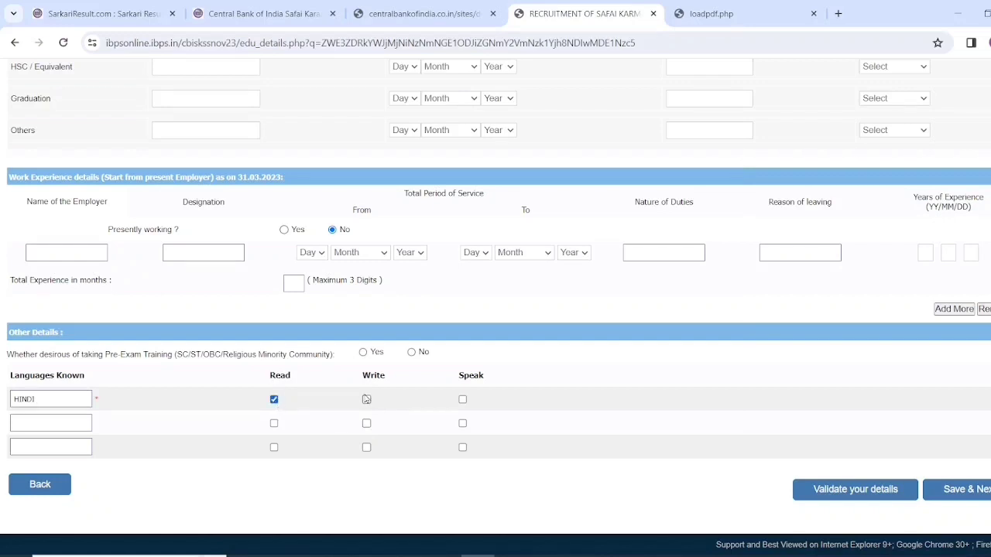
pyautogui.click(462, 399)
# Mark ENGLISH, the second known language, as read, write and speak, and save the details to continue to the preview
pyautogui.click(274, 423)
pyautogui.click(366, 423)
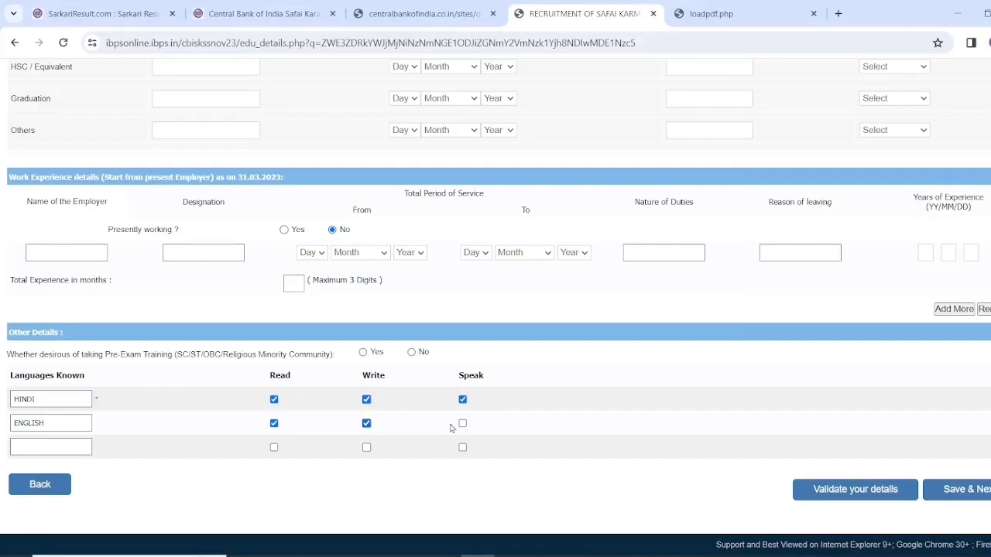
pyautogui.click(463, 424)
pyautogui.click(962, 504)
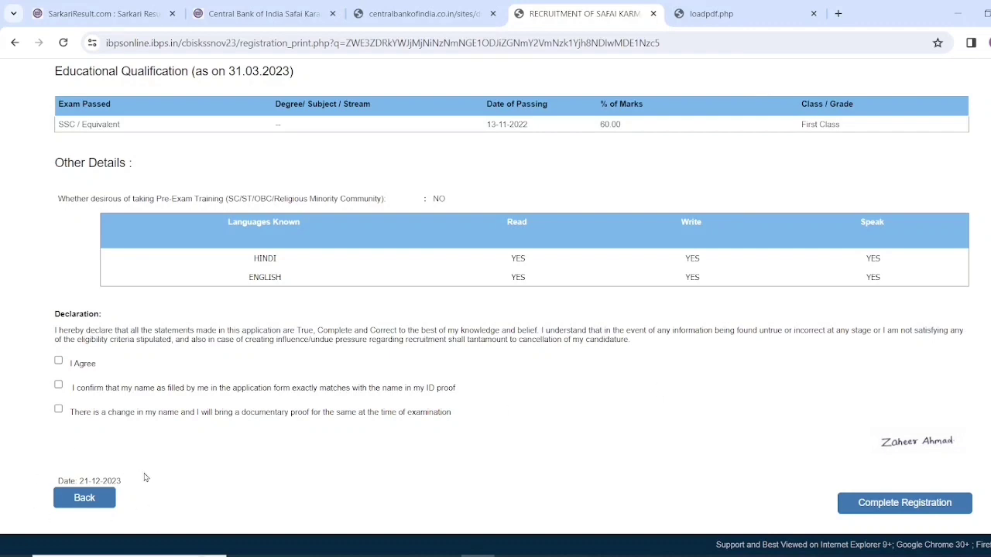
# Agree to the declaration and confirm that the name in the application matches the ID proof
pyautogui.click(59, 361)
pyautogui.click(59, 385)
pyautogui.moveTo(89, 413); pyautogui.dragTo(214, 414)
pyautogui.click(212, 452)
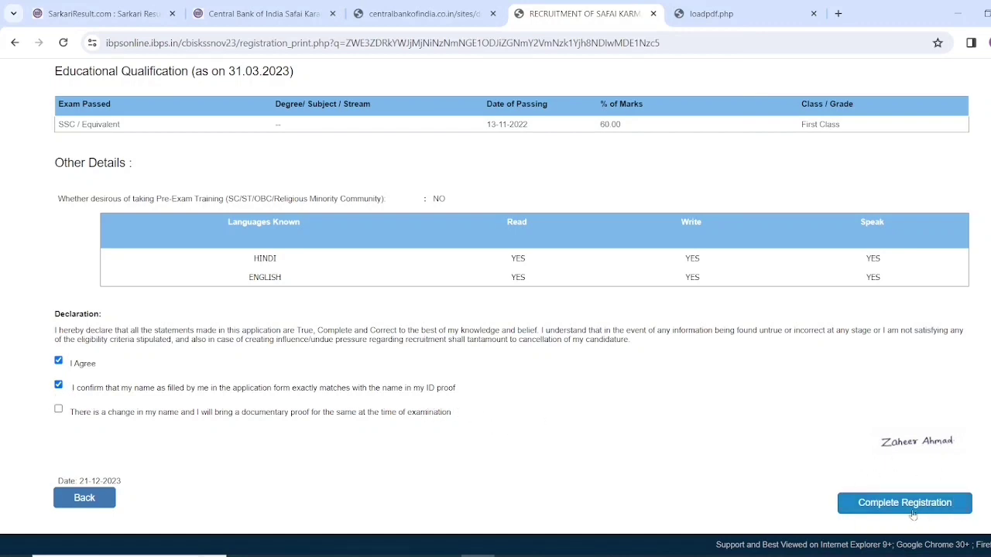
# Complete the registration and accept both confirmations to proceed to document upload
pyautogui.click(845, 503)
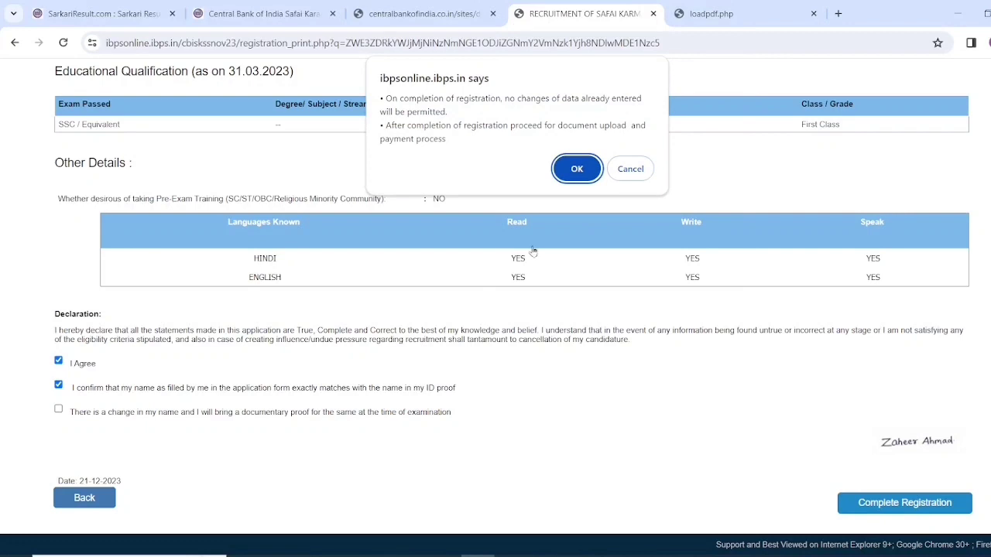
pyautogui.click(579, 179)
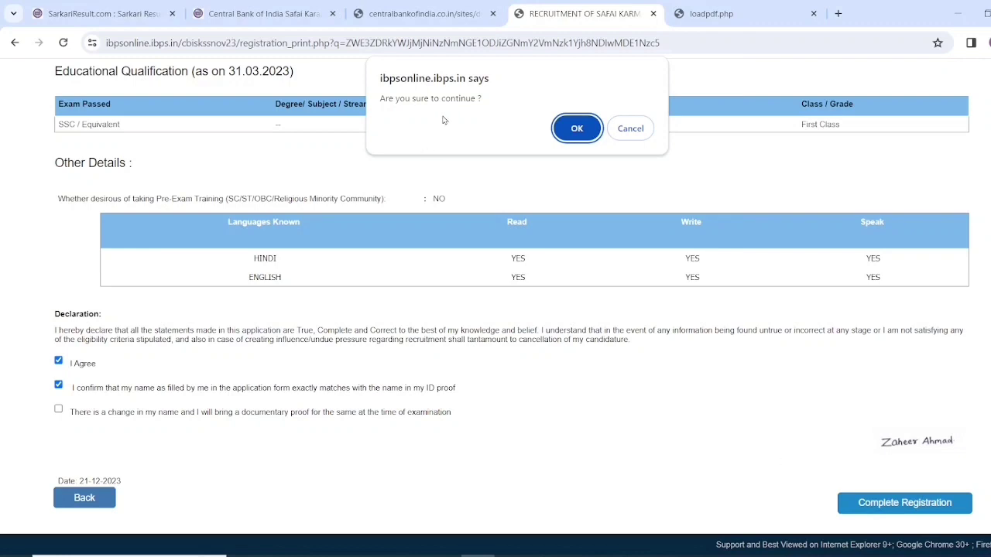
pyautogui.click(583, 130)
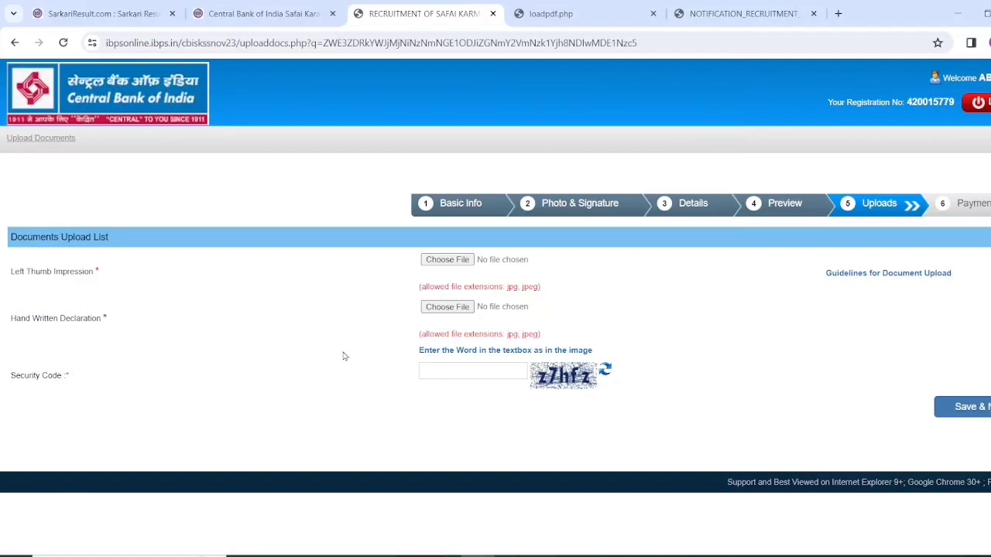
# Check the left thumb impression requirements in the upload guidelines and return to the document upload form
pyautogui.click(551, 13)
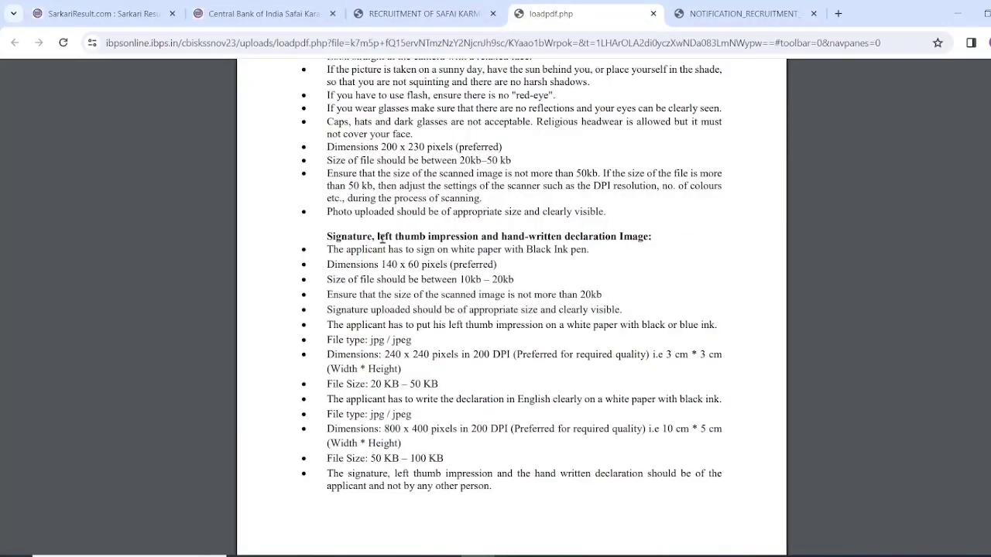
pyautogui.moveTo(381, 239); pyautogui.dragTo(477, 238)
pyautogui.click(472, 394)
pyautogui.click(396, 11)
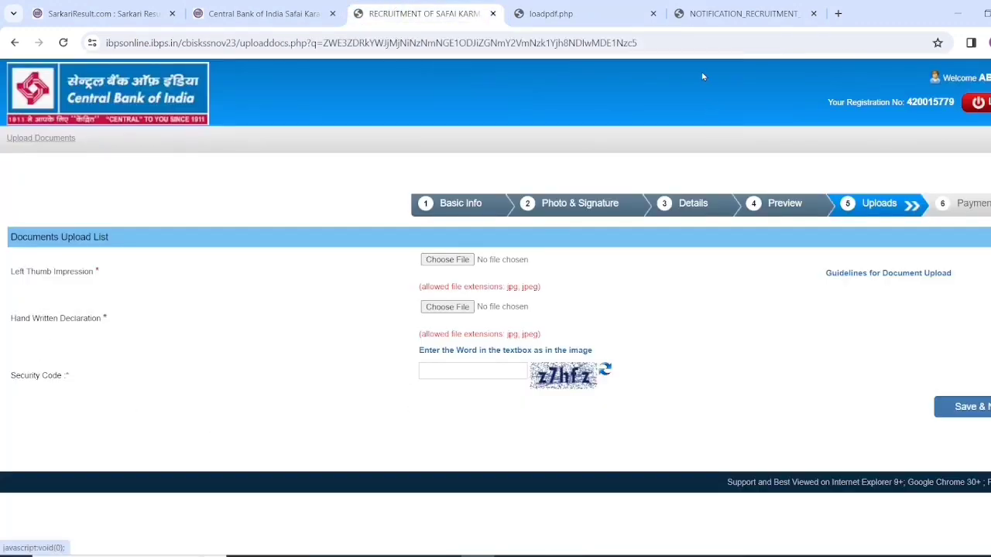
# Read the required handwritten declaration text in the recruitment notification
pyautogui.click(724, 14)
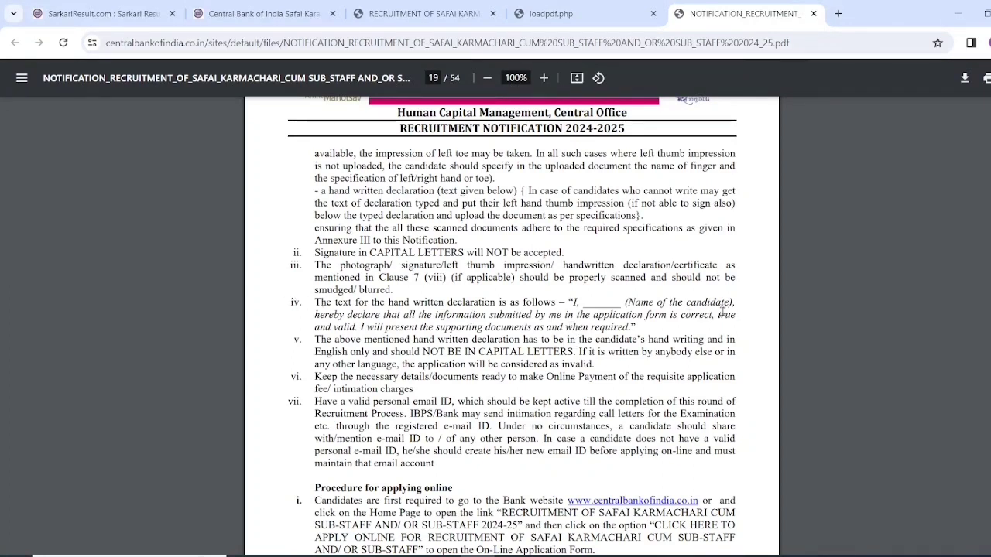
pyautogui.moveTo(573, 302); pyautogui.dragTo(630, 327)
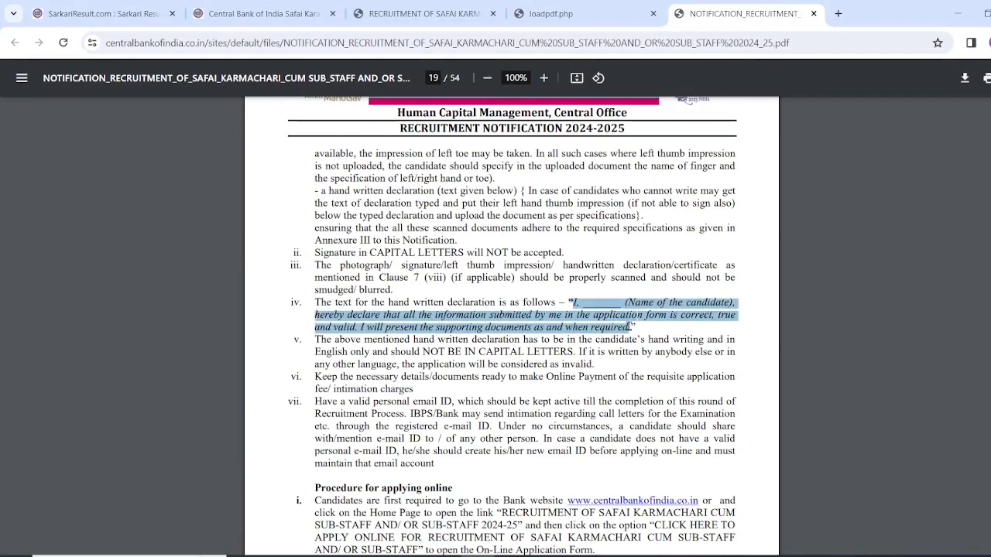
pyautogui.click(667, 334)
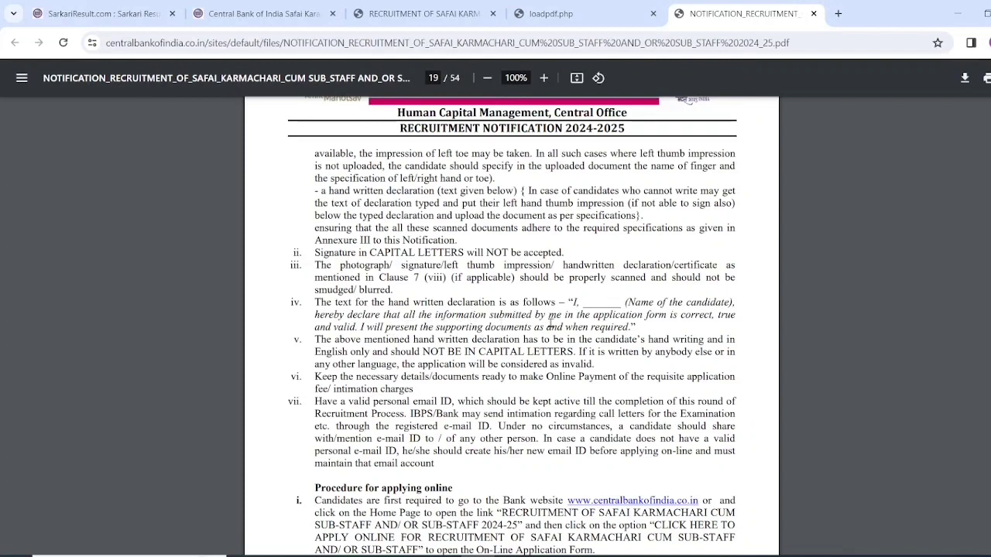
pyautogui.moveTo(570, 303); pyautogui.dragTo(636, 327)
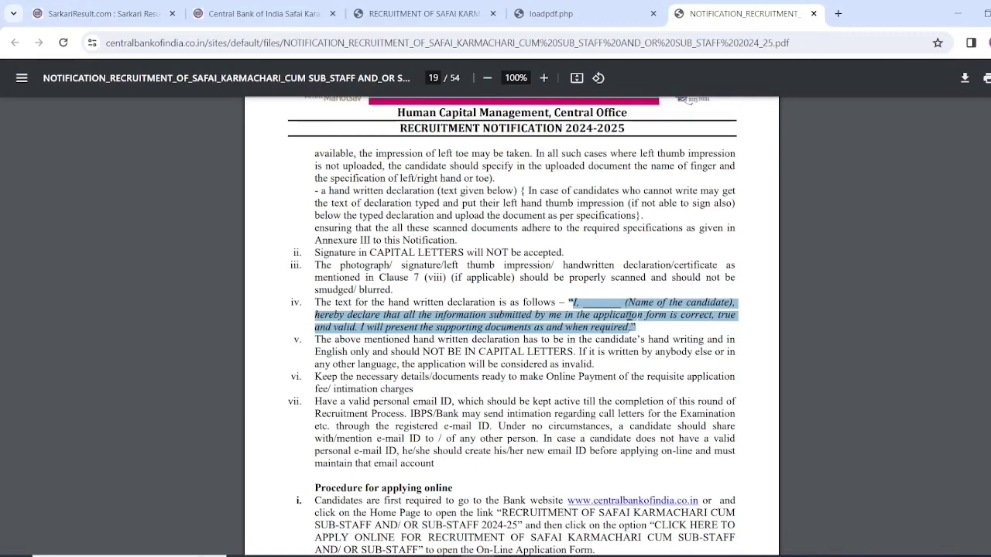
pyautogui.click(599, 210)
# Check the allowed file size for the handwritten declaration in the upload guidelines and go back to the upload form
pyautogui.hotkey('ctrl', 'shift', 'Tab')
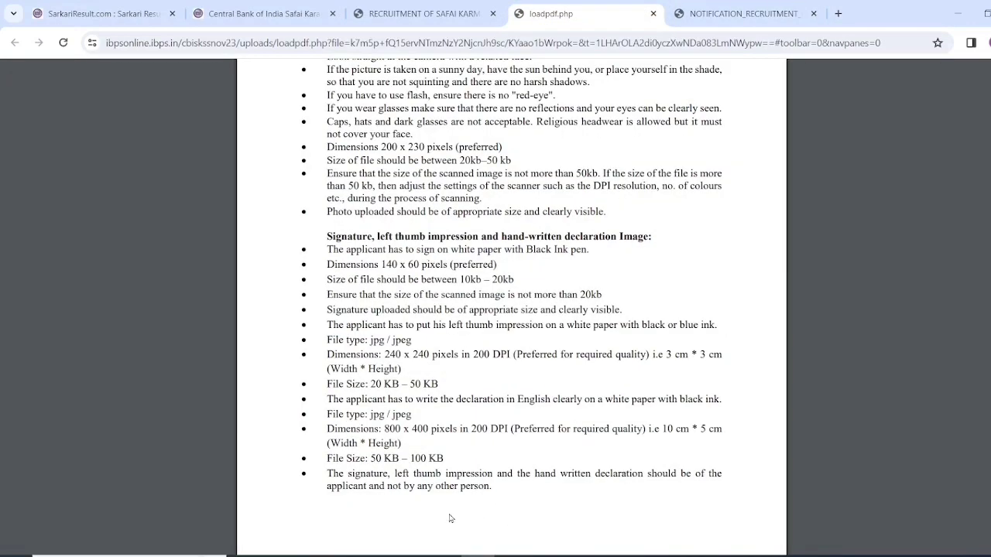
pyautogui.moveTo(368, 459); pyautogui.dragTo(461, 458)
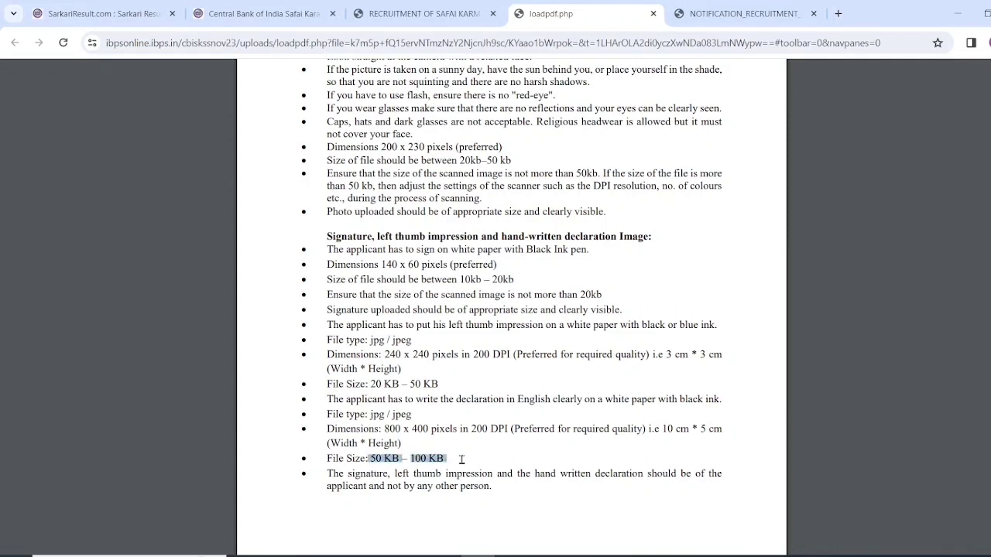
pyautogui.click(461, 459)
pyautogui.moveTo(367, 458); pyautogui.dragTo(442, 458)
pyautogui.click(556, 220)
pyautogui.click(414, 6)
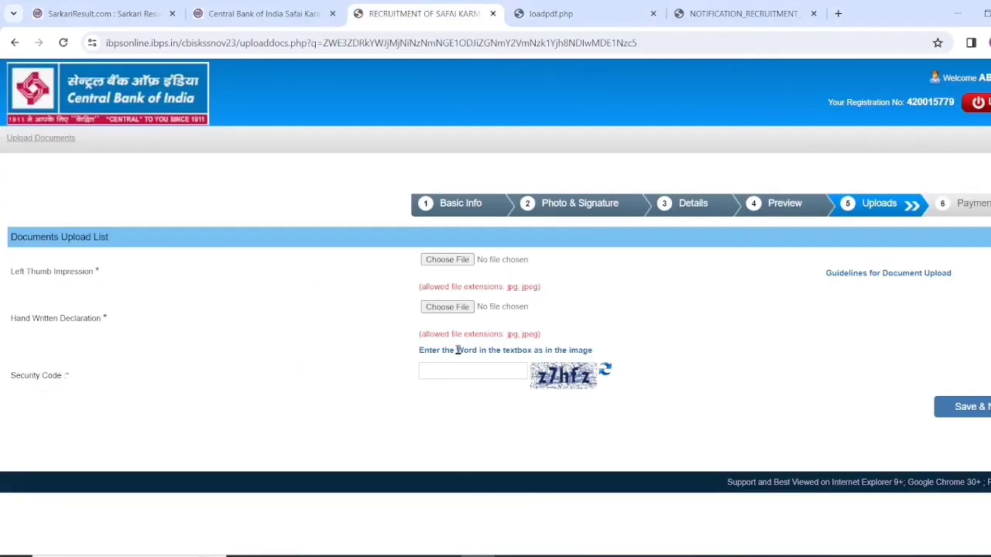
# Recheck the image guidelines and the recruitment notification against the document upload form
pyautogui.click(524, 24)
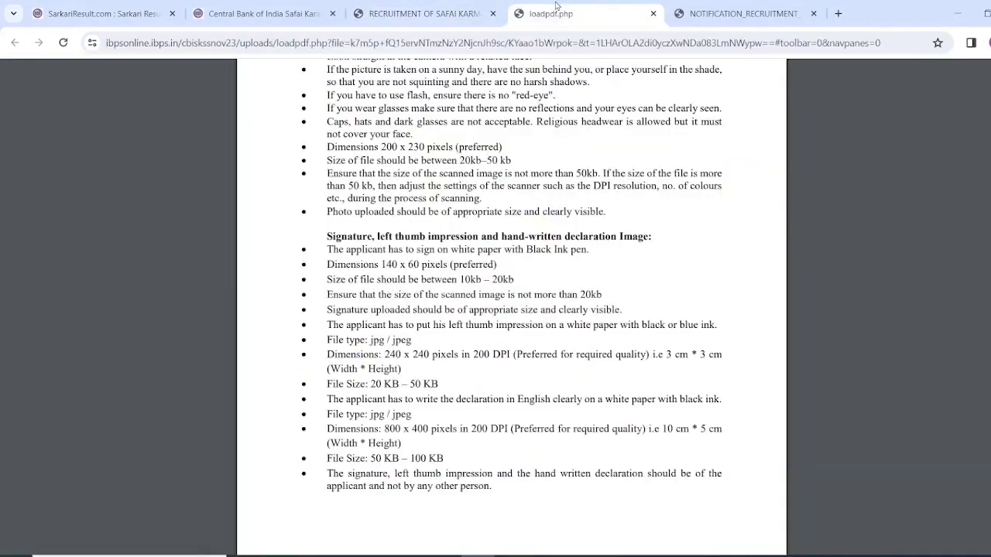
pyautogui.click(420, 8)
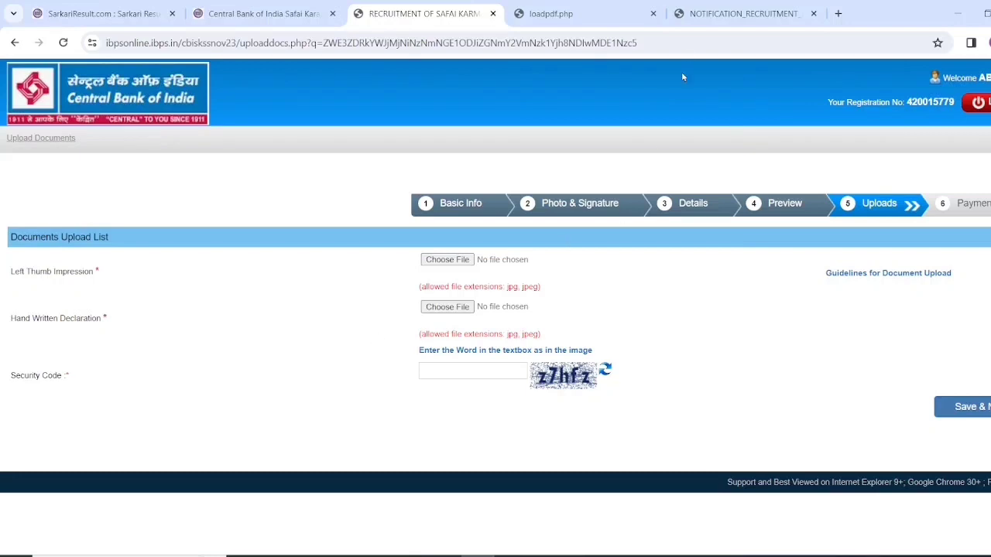
pyautogui.click(546, 11)
pyautogui.click(700, 9)
pyautogui.click(552, 8)
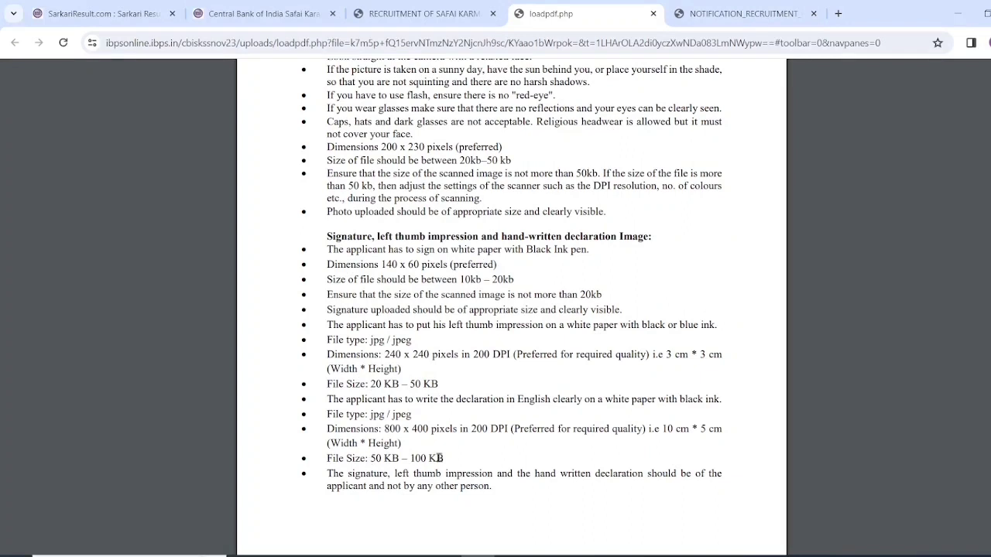
pyautogui.click(427, 11)
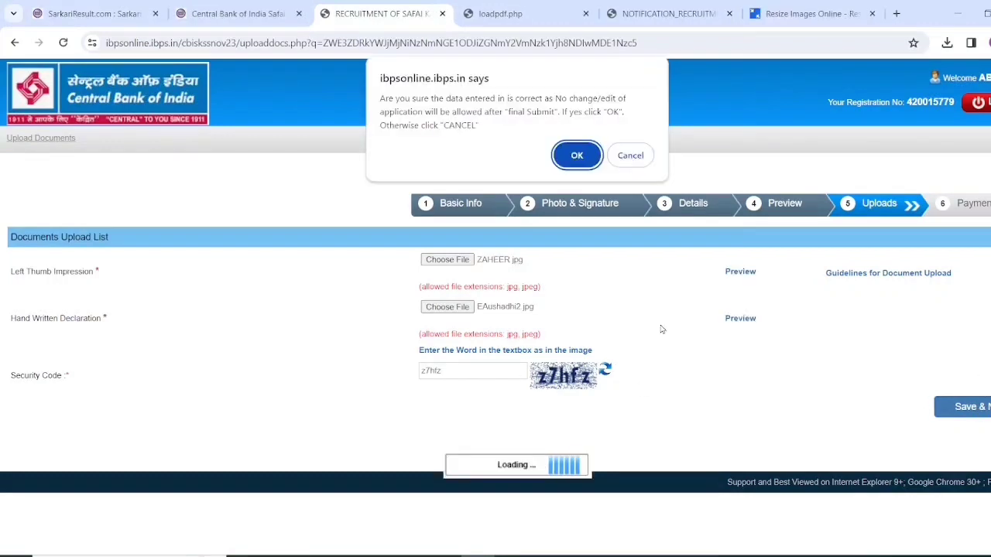
# Confirm the final submission of the uploaded documents and submit the application fee payment details
pyautogui.click(577, 157)
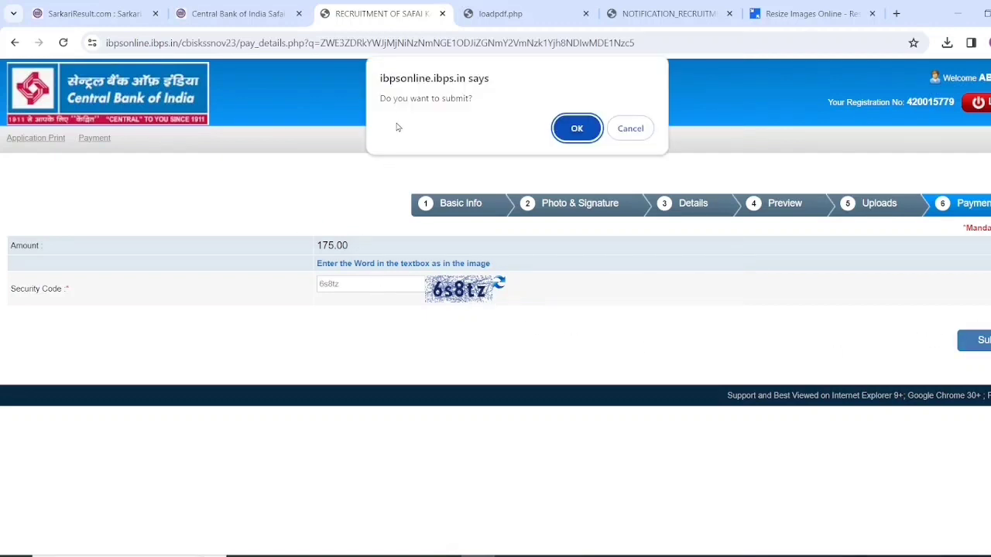
pyautogui.click(577, 128)
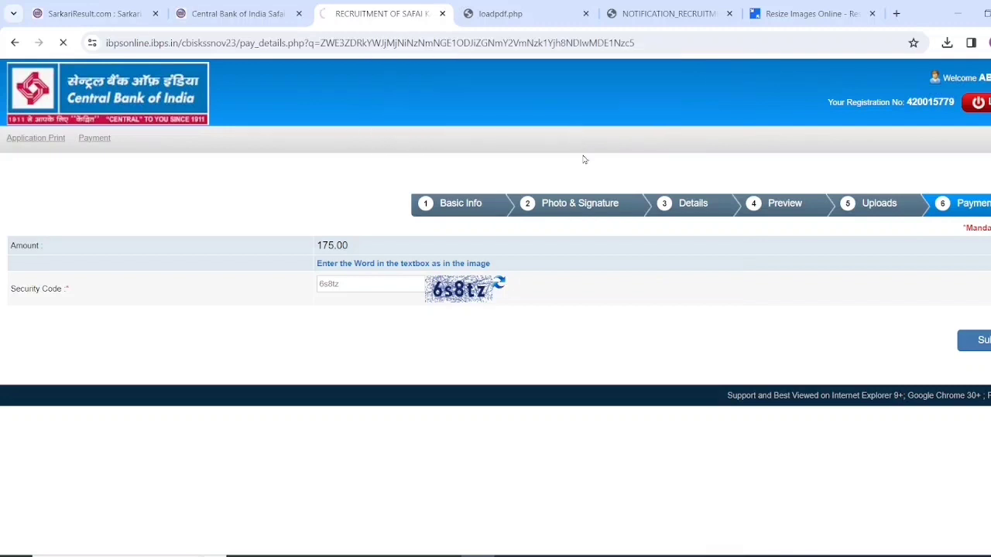